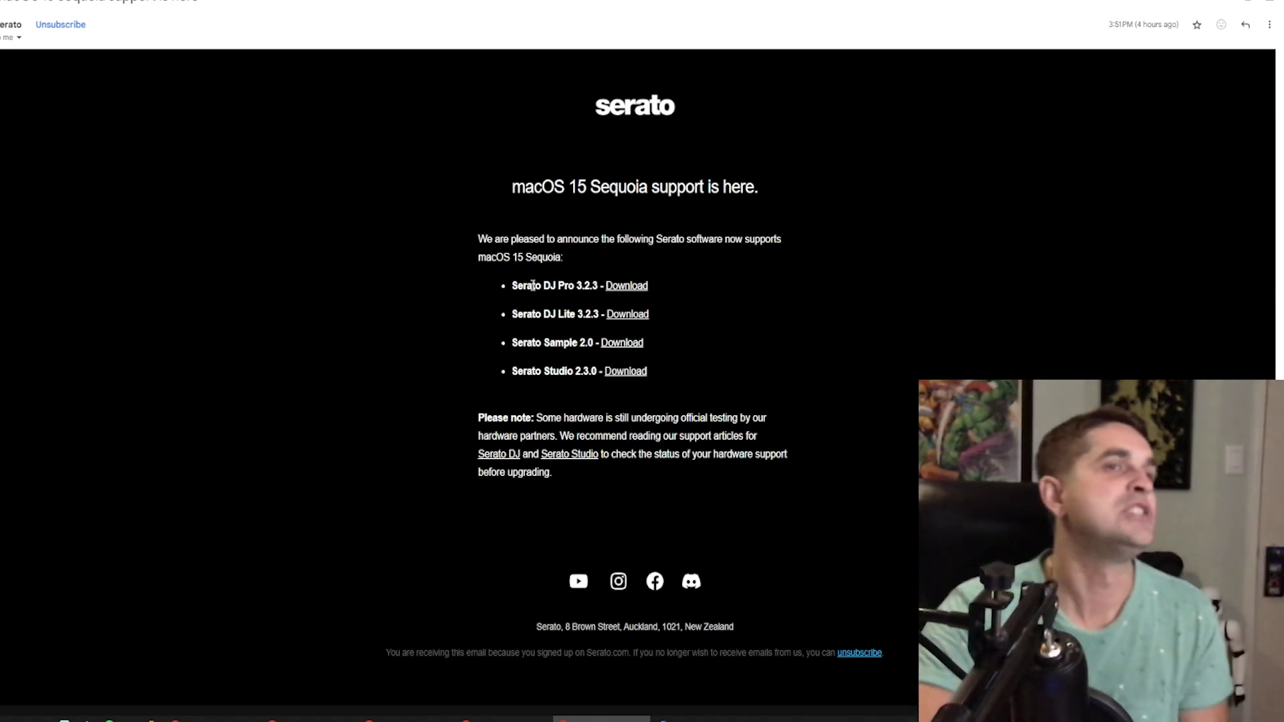
Highlight the Serato DJ Pro 3.2.3 version number in the email, then clear the highlight.
left_click_drag(575, 291, 592, 297)
left_click(574, 289)
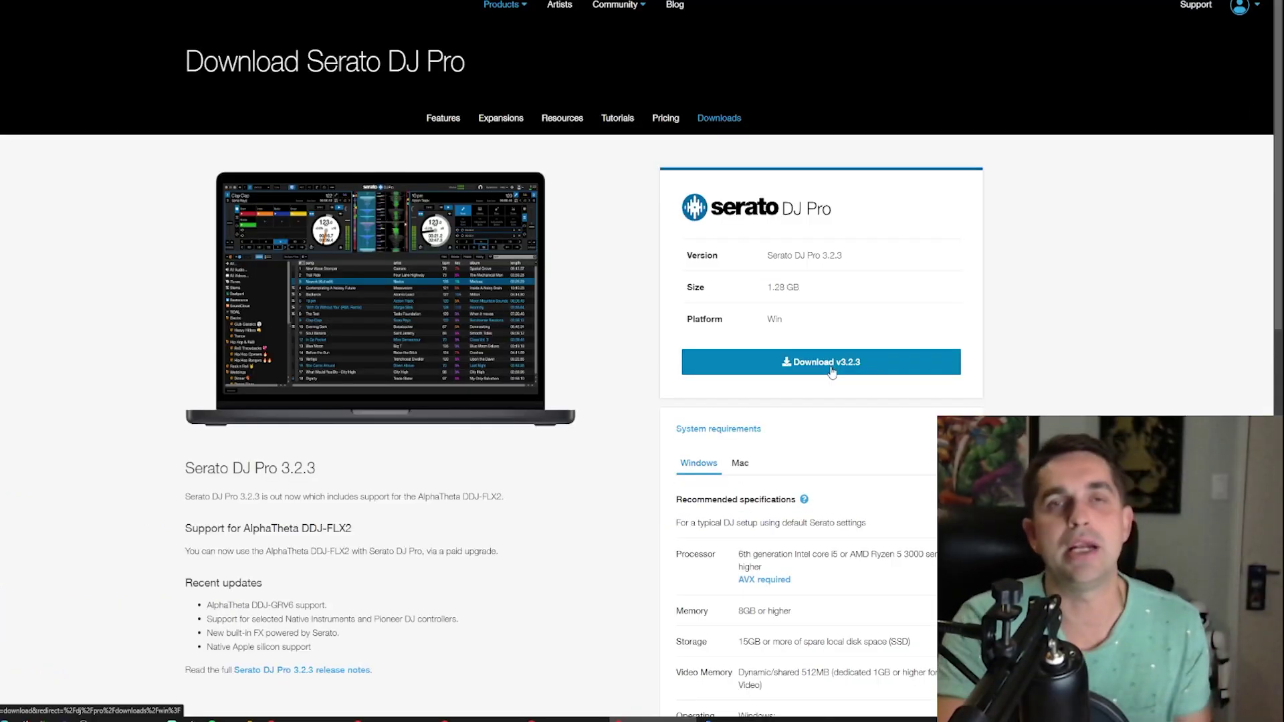
Download the Serato DJ Pro 3.2.3 zip and save it to the Desktop.
left_click(832, 372)
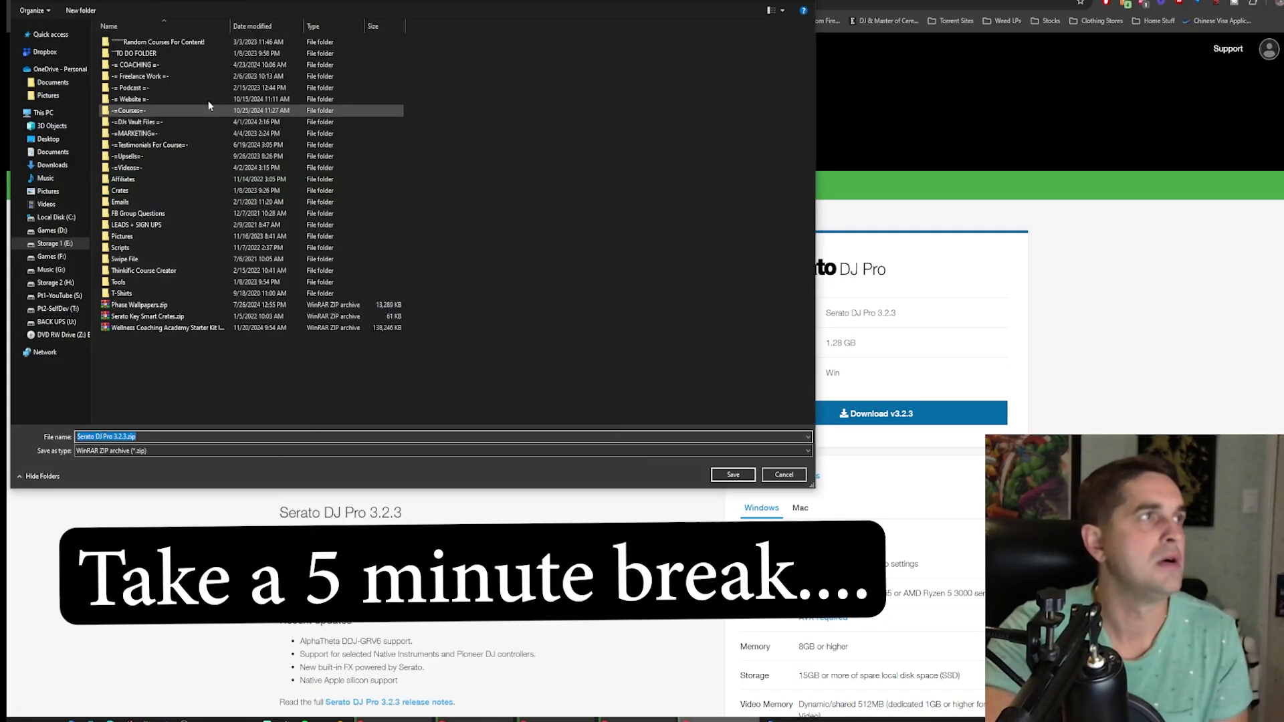
left_click(49, 138)
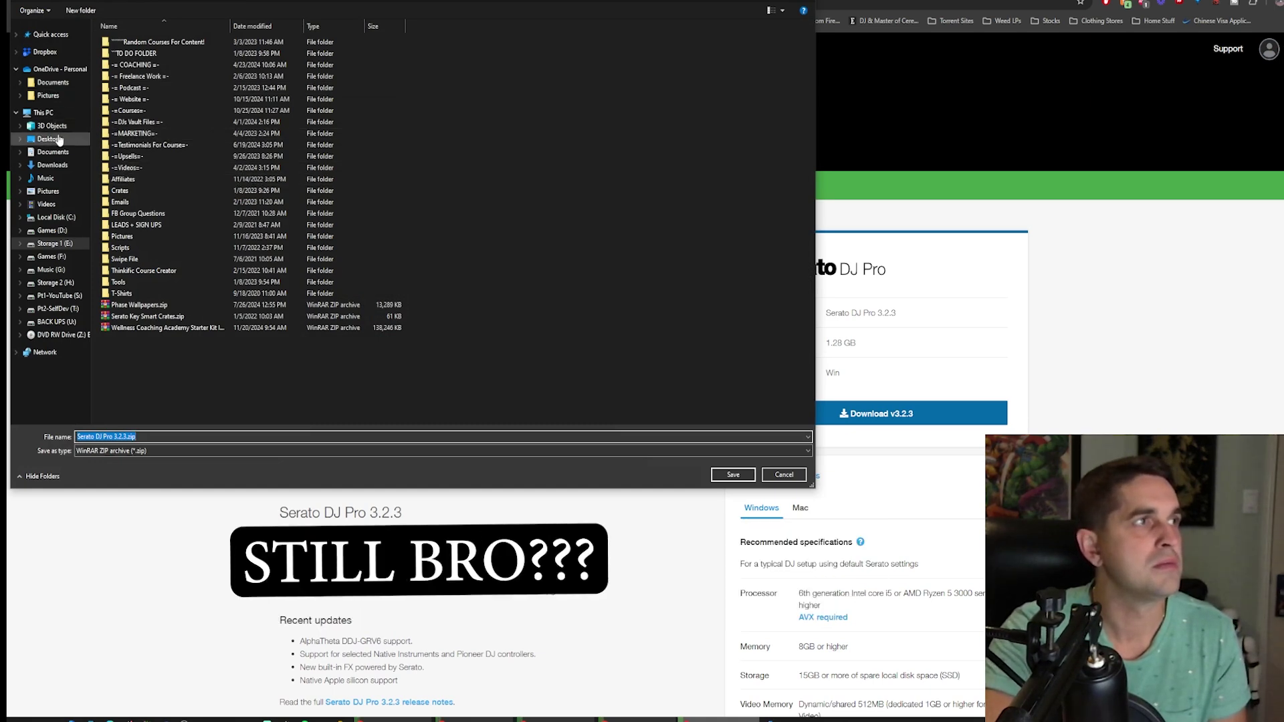
left_click(734, 478)
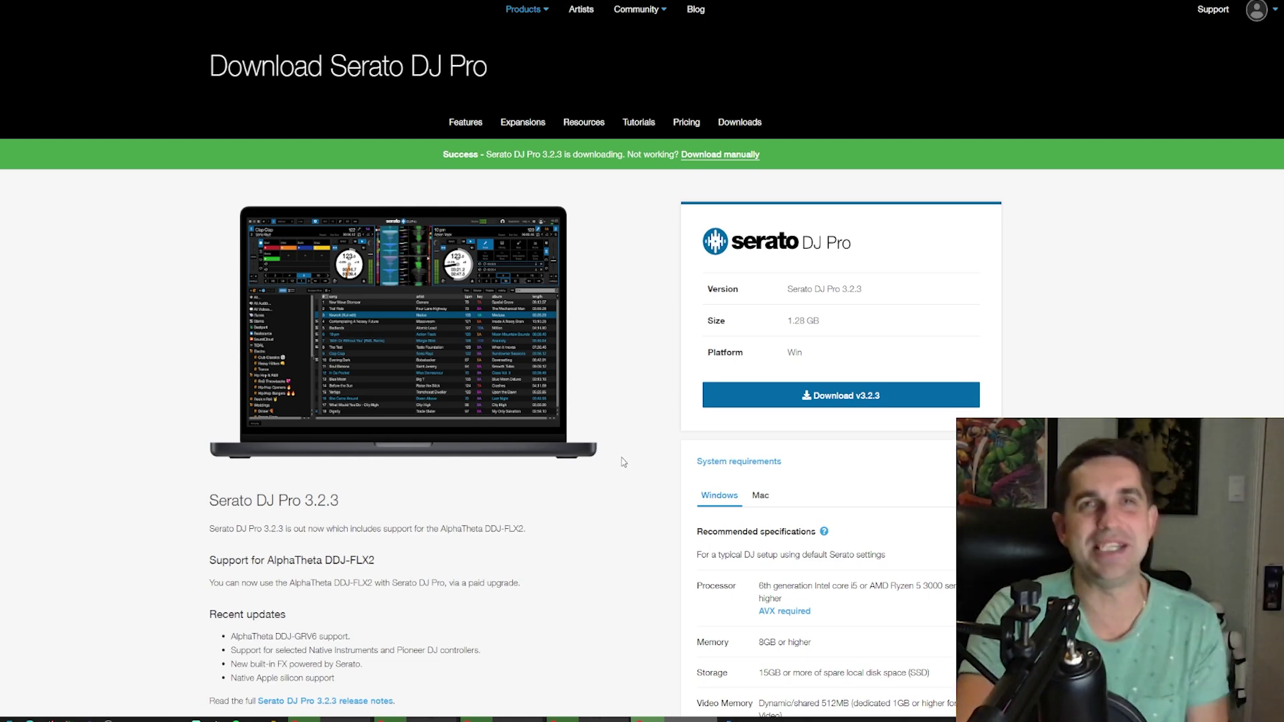
Scroll the release notes and highlight the AlphaTheta DDJ-FLX2 support heading and model name.
scroll(410, 426, "down", 2)
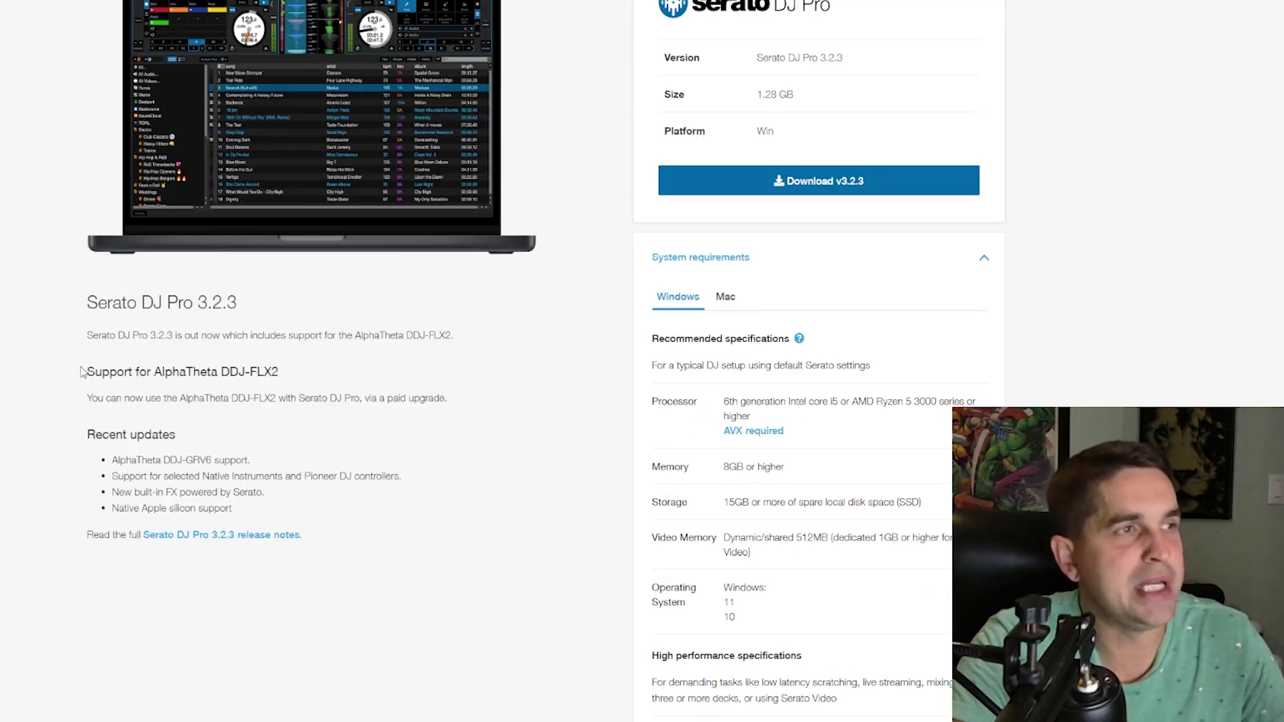
left_click_drag(83, 371, 335, 386)
left_click(335, 386)
double_click(183, 372)
left_click(182, 373)
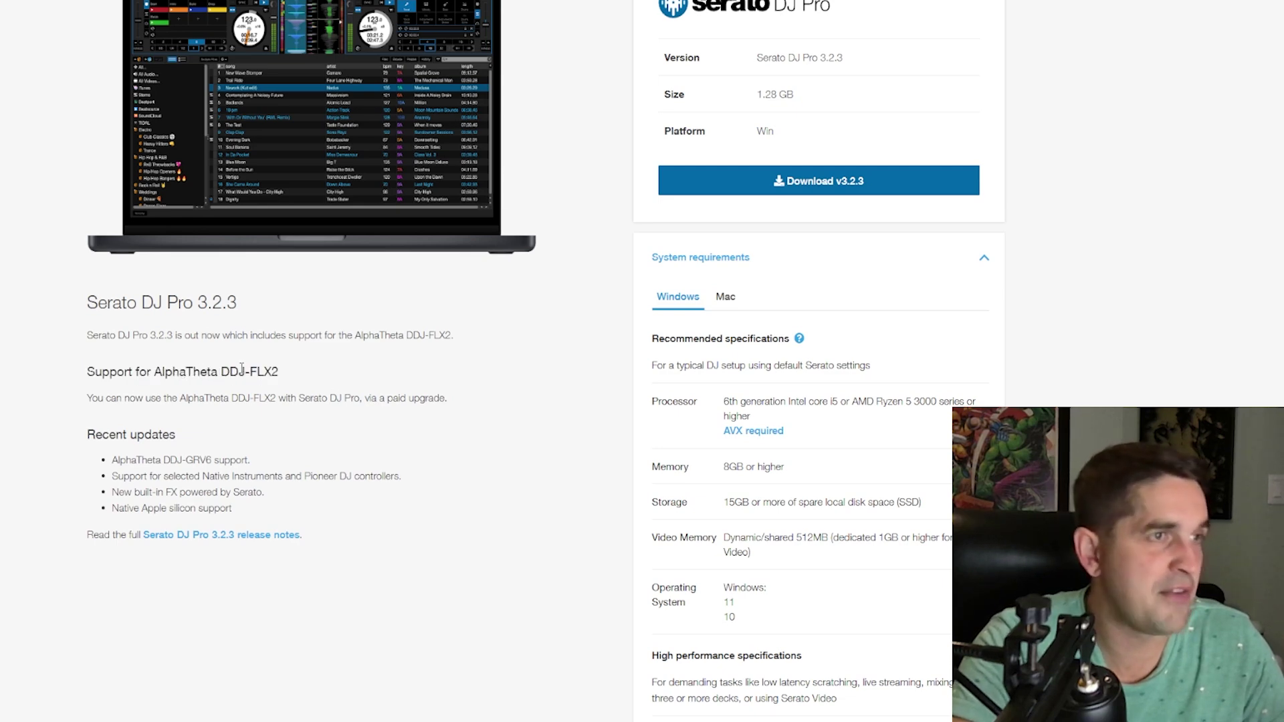
left_click_drag(244, 367, 335, 375)
left_click(269, 386)
Scroll further and highlight the controller support update and Native Apple silicon support lines.
scroll(181, 386, "down", 1)
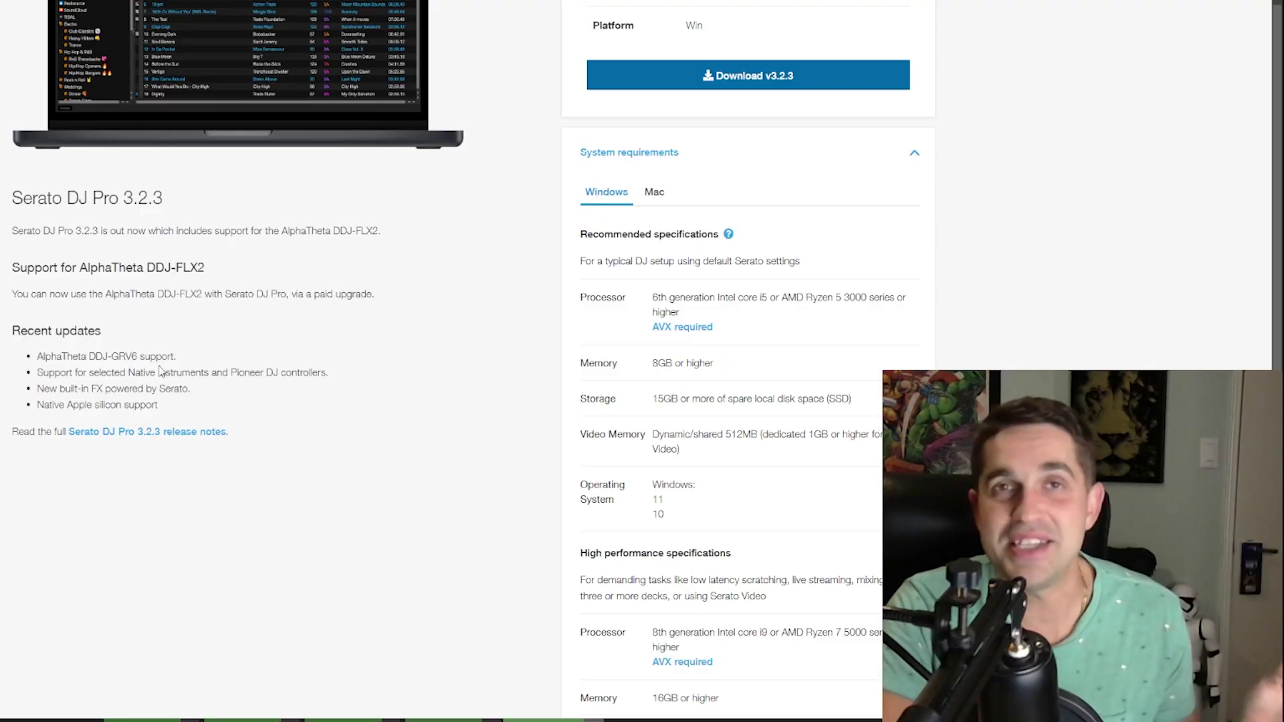
scroll(101, 353, "down", 3)
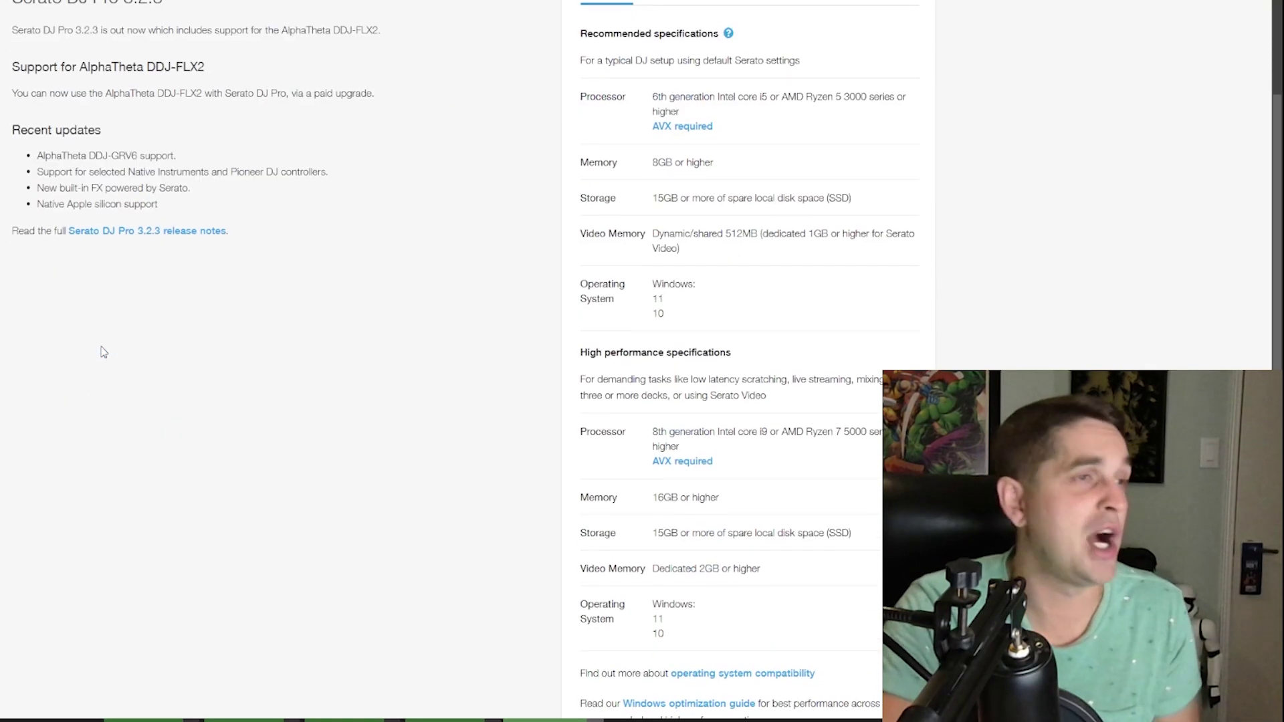
left_click_drag(37, 171, 165, 187)
left_click(95, 199)
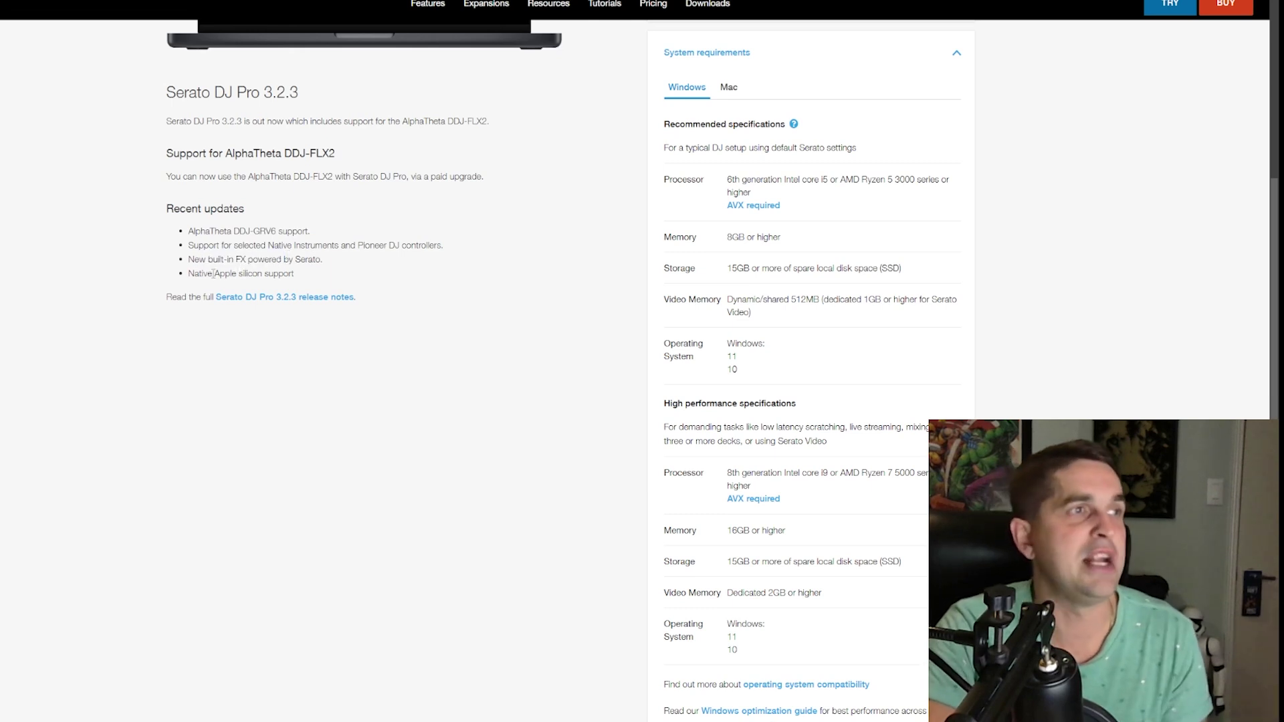
left_click_drag(191, 273, 387, 283)
left_click(261, 289)
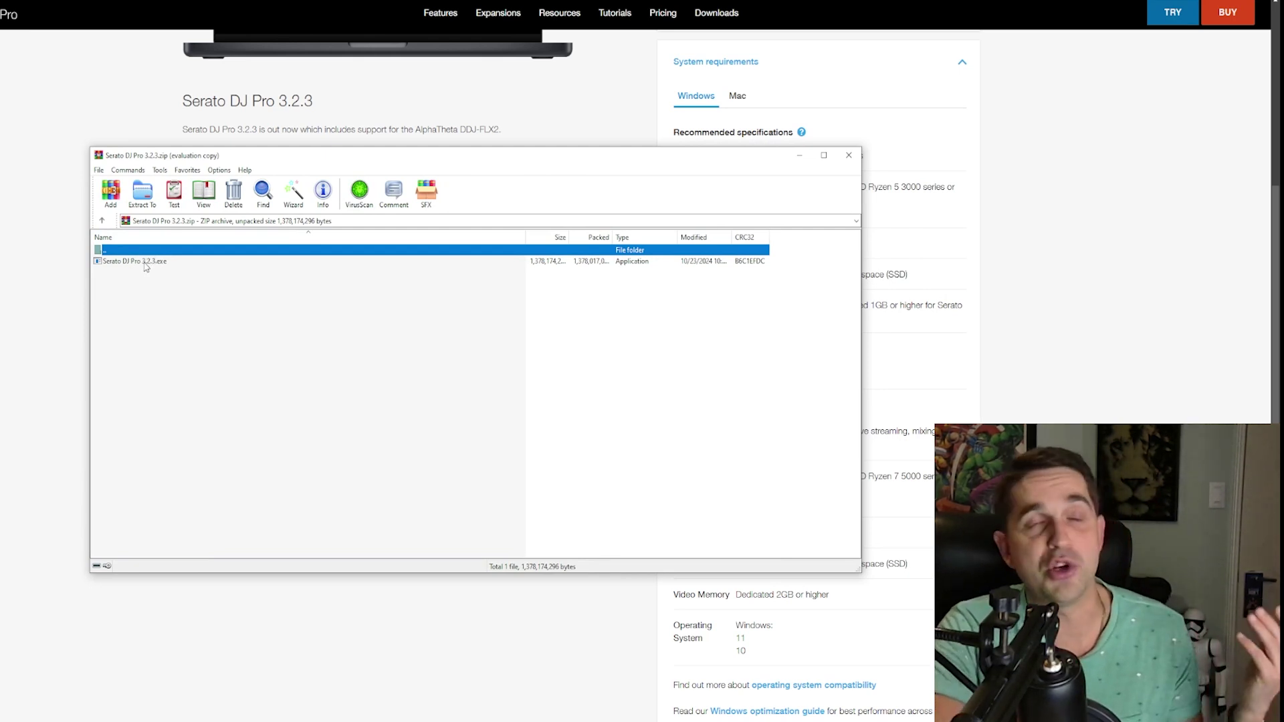
Launch Serato DJ Pro 3.2.3.exe from the WinRAR archive and accept the license terms.
double_click(145, 263)
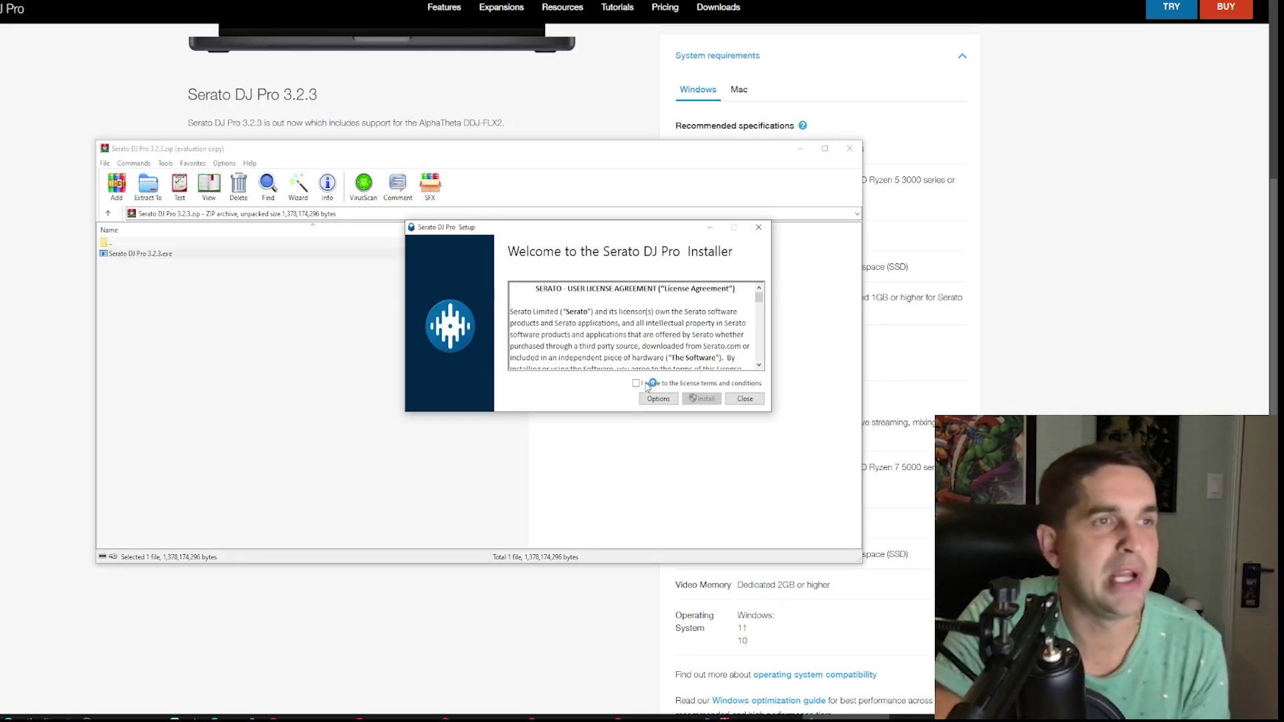
left_click(598, 364)
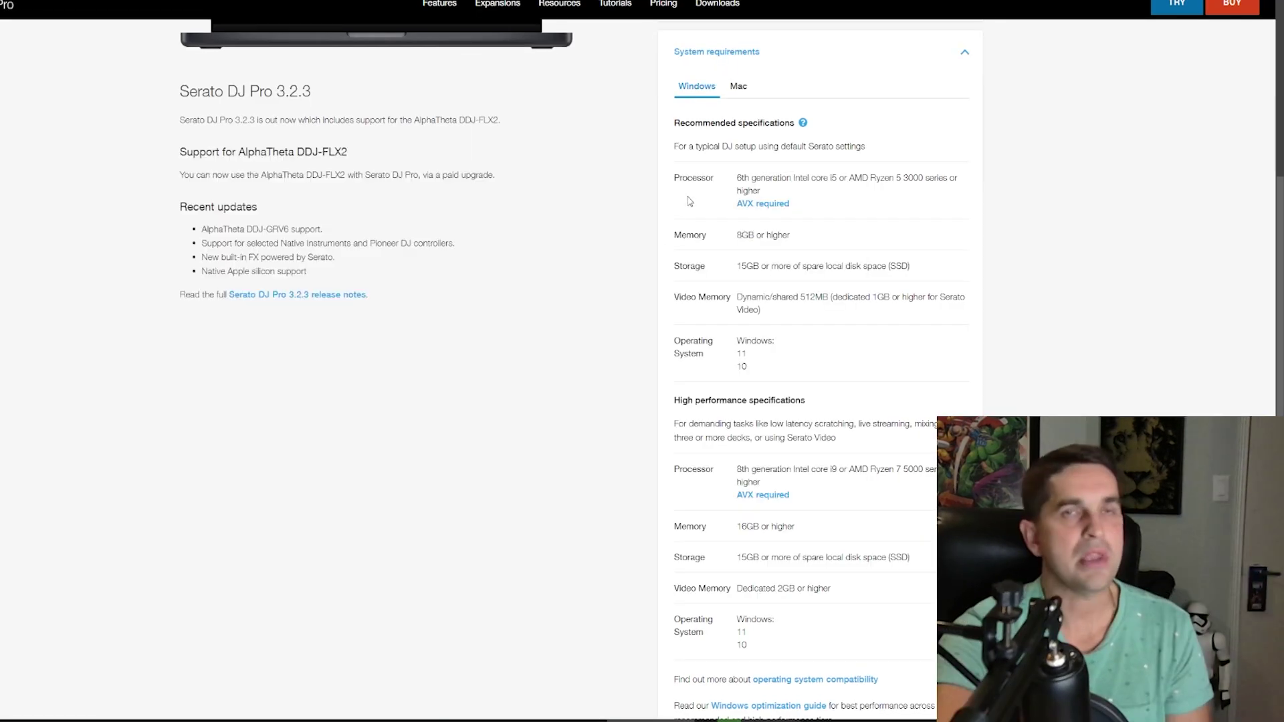
Find the recommended specifications and highlight their heading and intro line.
scroll(731, 218, "down", 2)
scroll(731, 218, "up", 1)
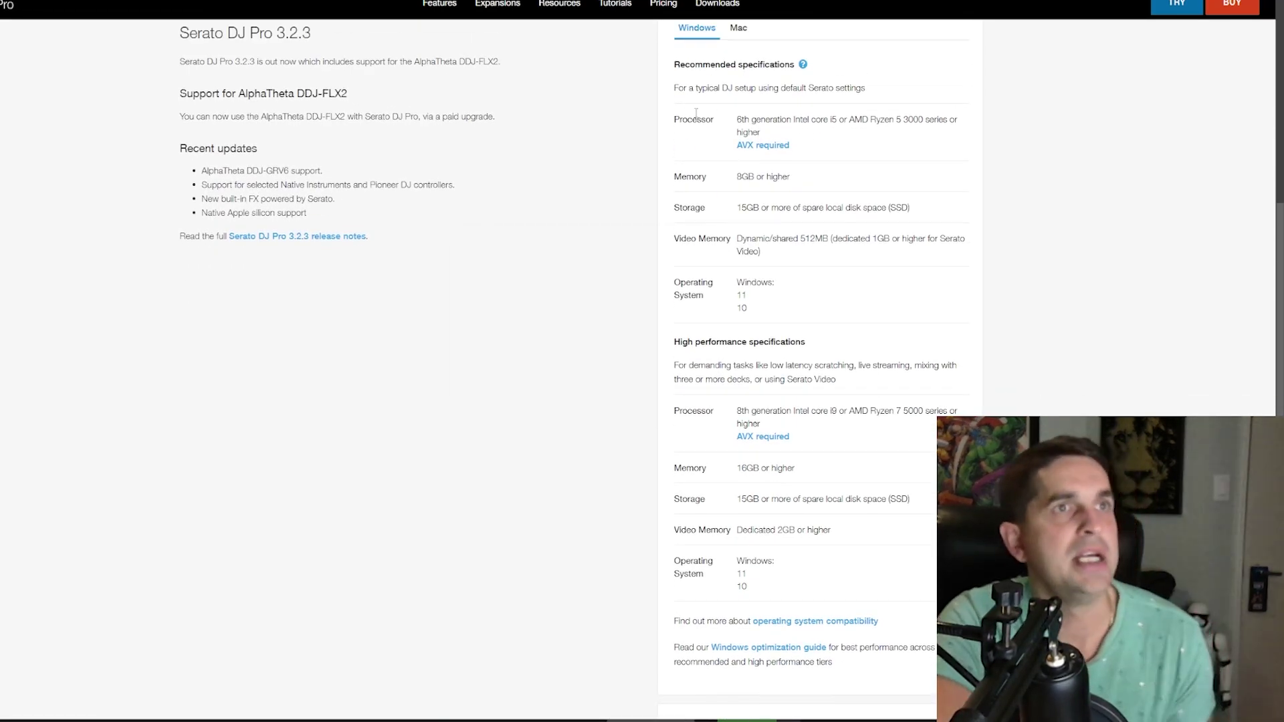
left_click_drag(689, 65, 806, 91)
left_click(704, 81)
left_click_drag(691, 64, 785, 108)
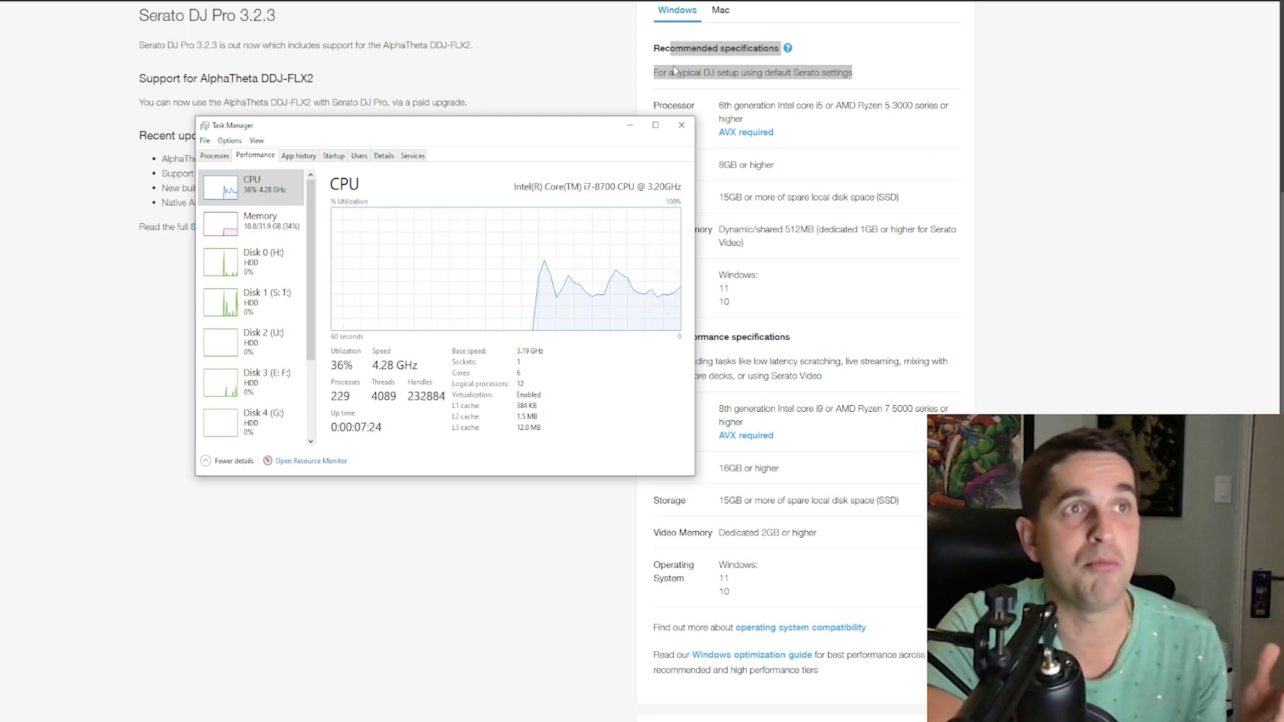
Highlight Serato's processor requirements and the 8GB-or-higher memory requirement.
left_click(705, 373)
left_click_drag(653, 349, 861, 428)
left_click(861, 424)
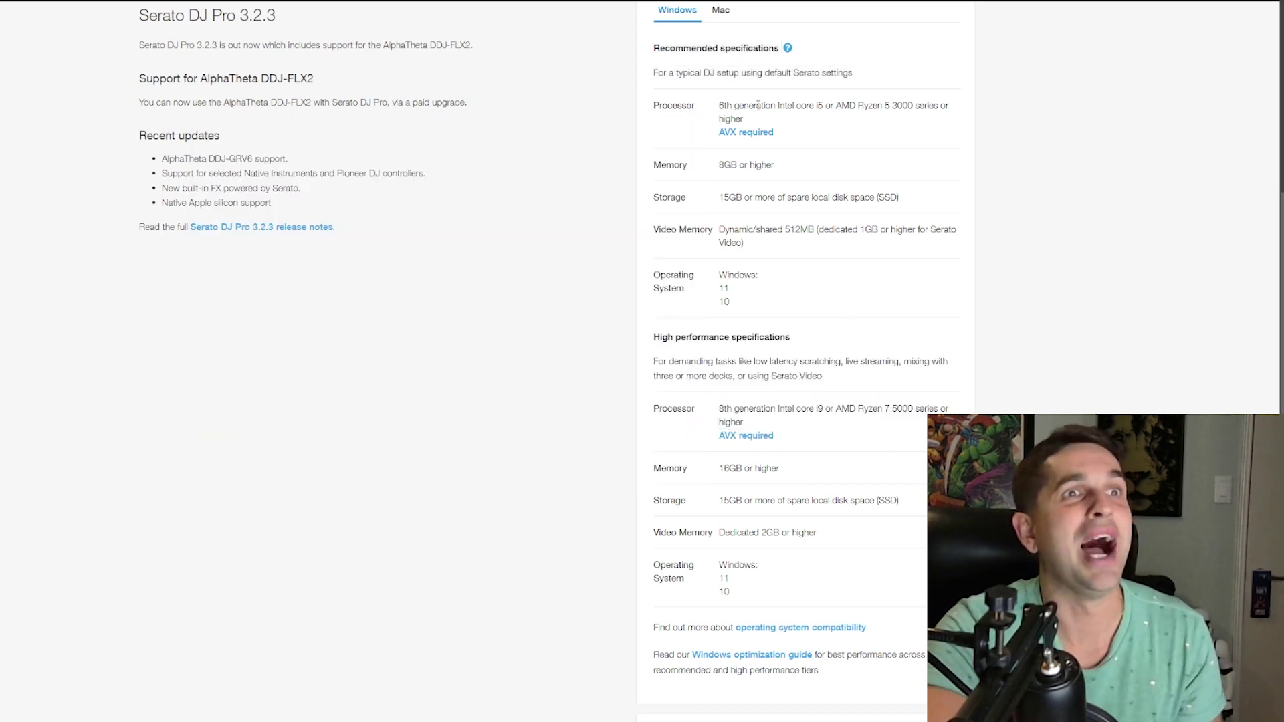
left_click_drag(757, 106, 891, 120)
left_click(859, 128)
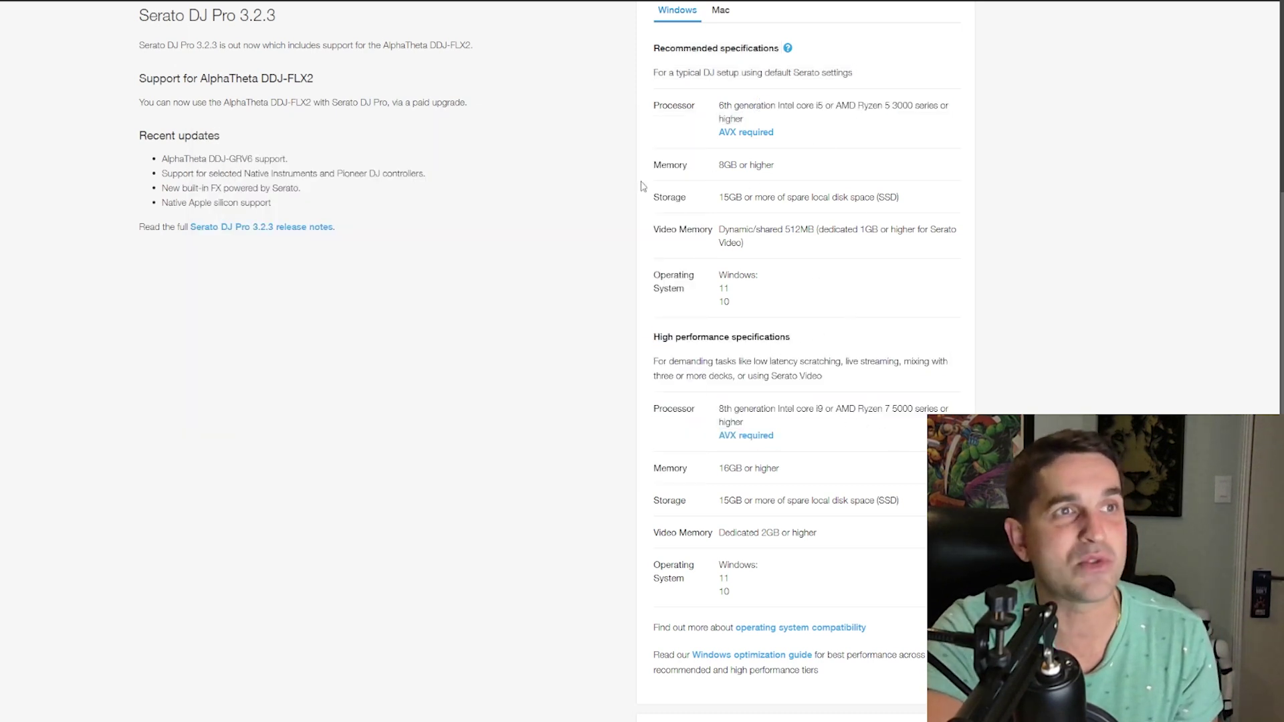
left_click_drag(774, 165, 716, 165)
left_click(787, 177)
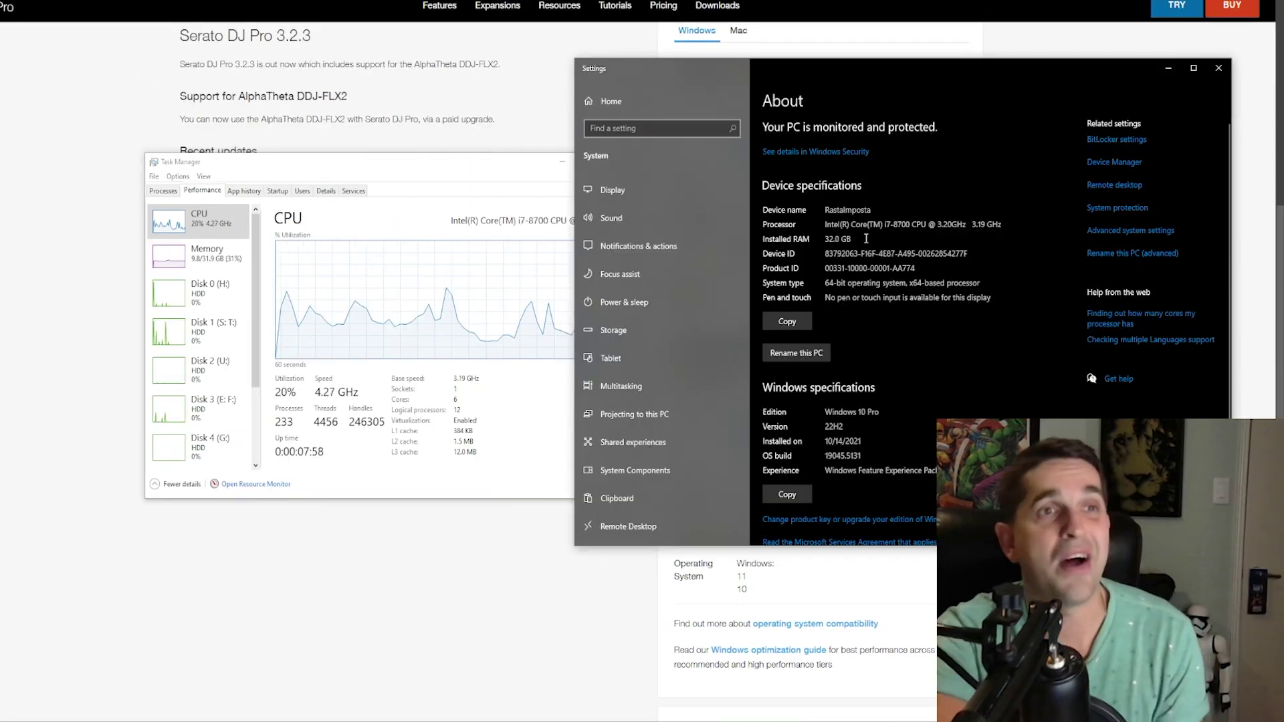
Highlight this PC's 32.0 GB RAM, 3.20GHz speed and i7-8700 processor in About.
left_click_drag(824, 239, 975, 226)
left_click(955, 227)
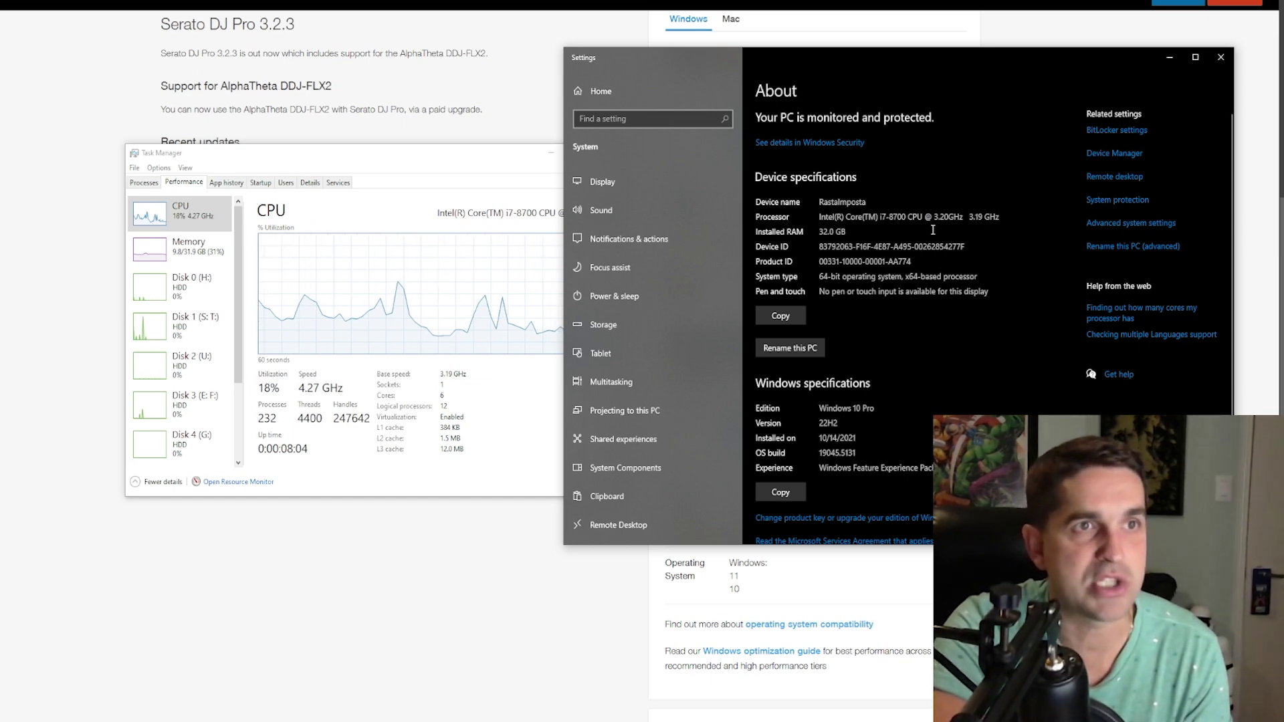
mouse_move(885, 217)
left_mouse_down()
mouse_move(899, 217)
mouse_move(858, 217)
mouse_move(896, 216)
left_mouse_up()
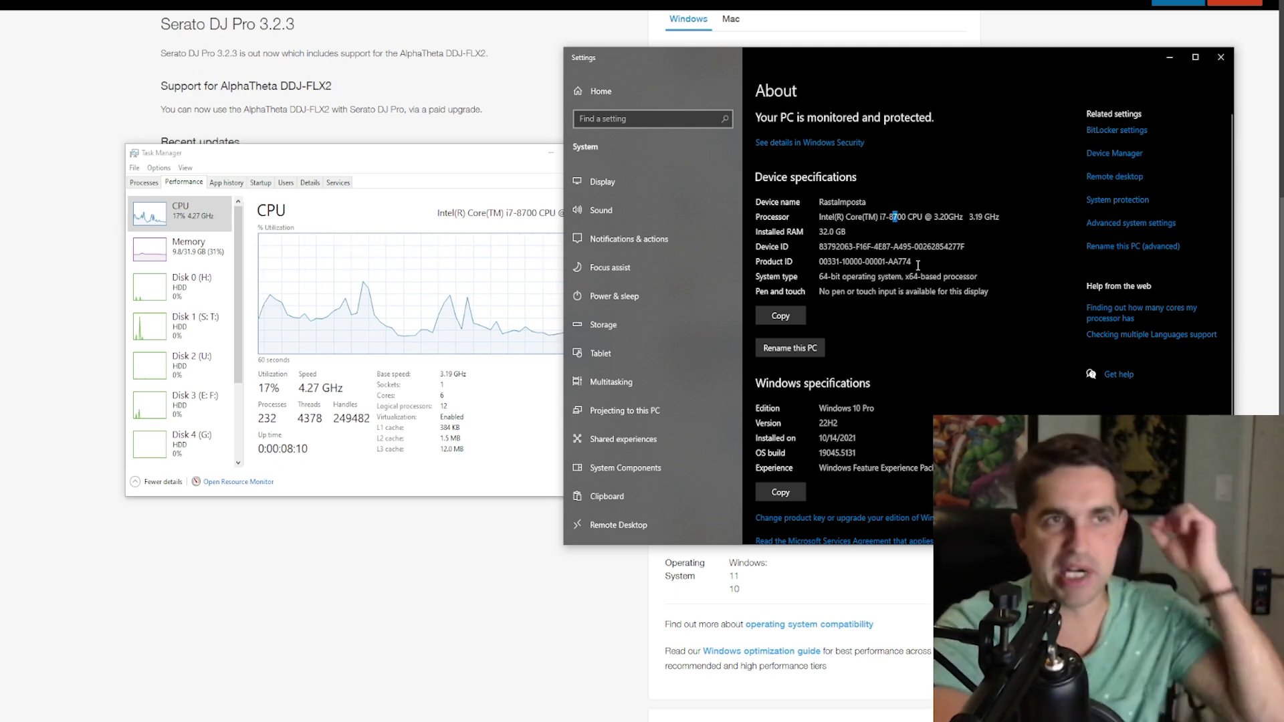
scroll(945, 317, "down", 2)
scroll(925, 321, "up", 2)
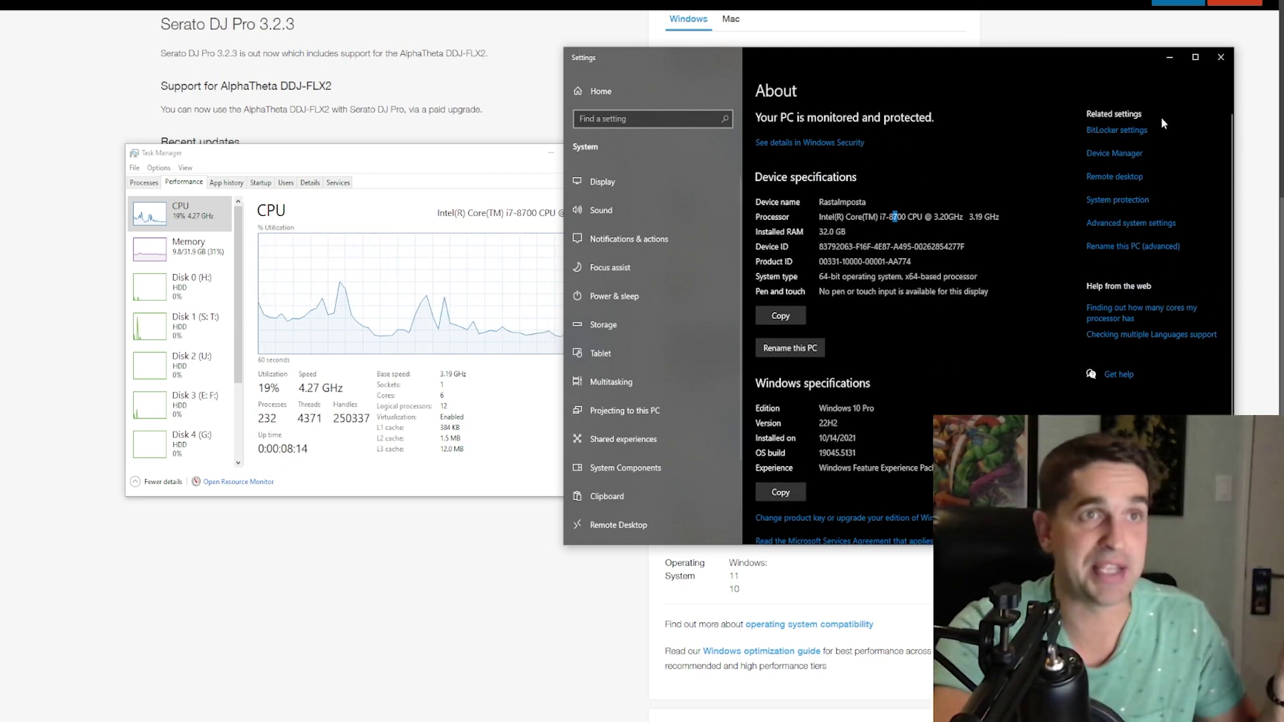
Close Settings and Task Manager, then highlight the recommended specs down to memory.
left_click(1219, 59)
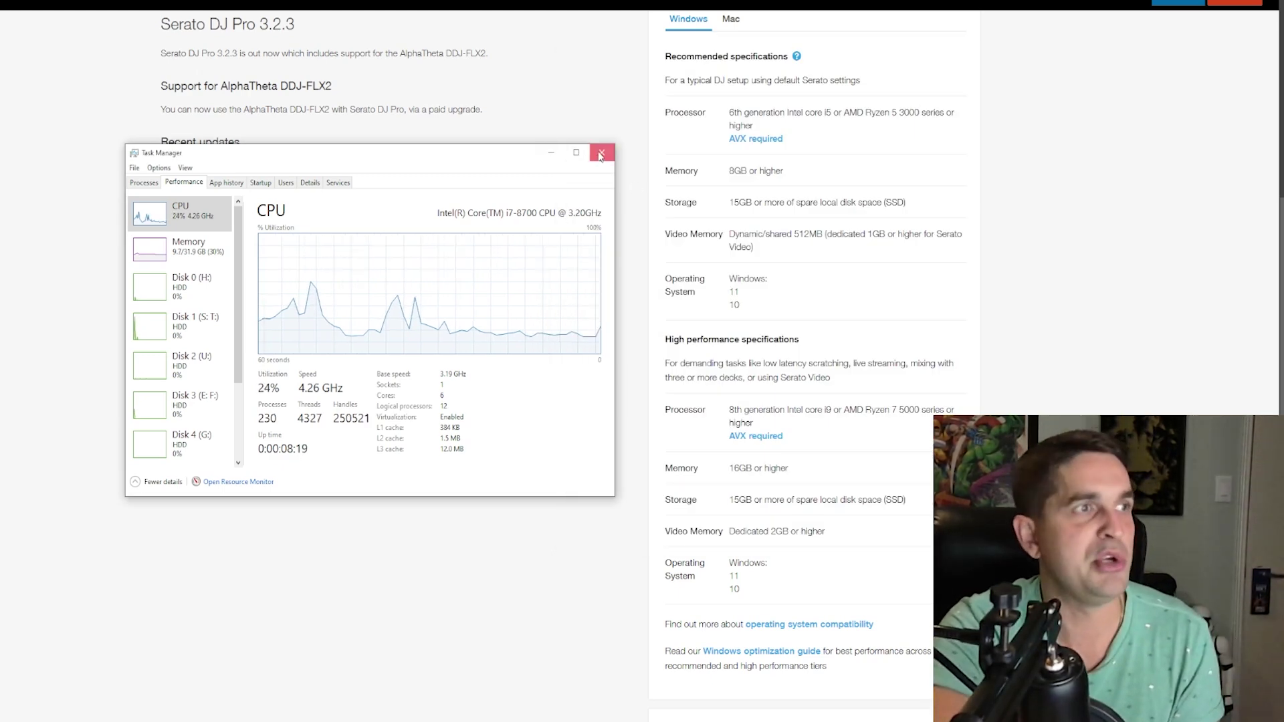
left_click(600, 156)
left_click_drag(784, 170, 760, 91)
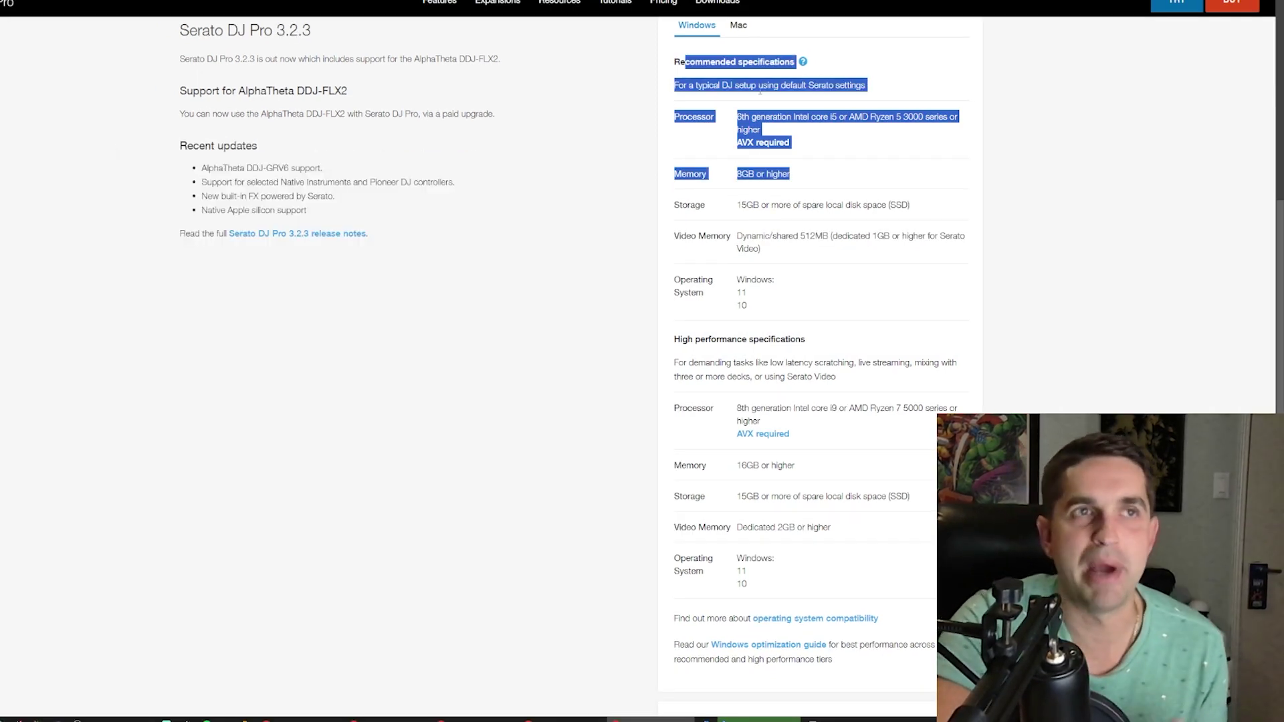
Review the requirements page while the installer runs, highlighting the high performance specifications.
left_click(883, 174)
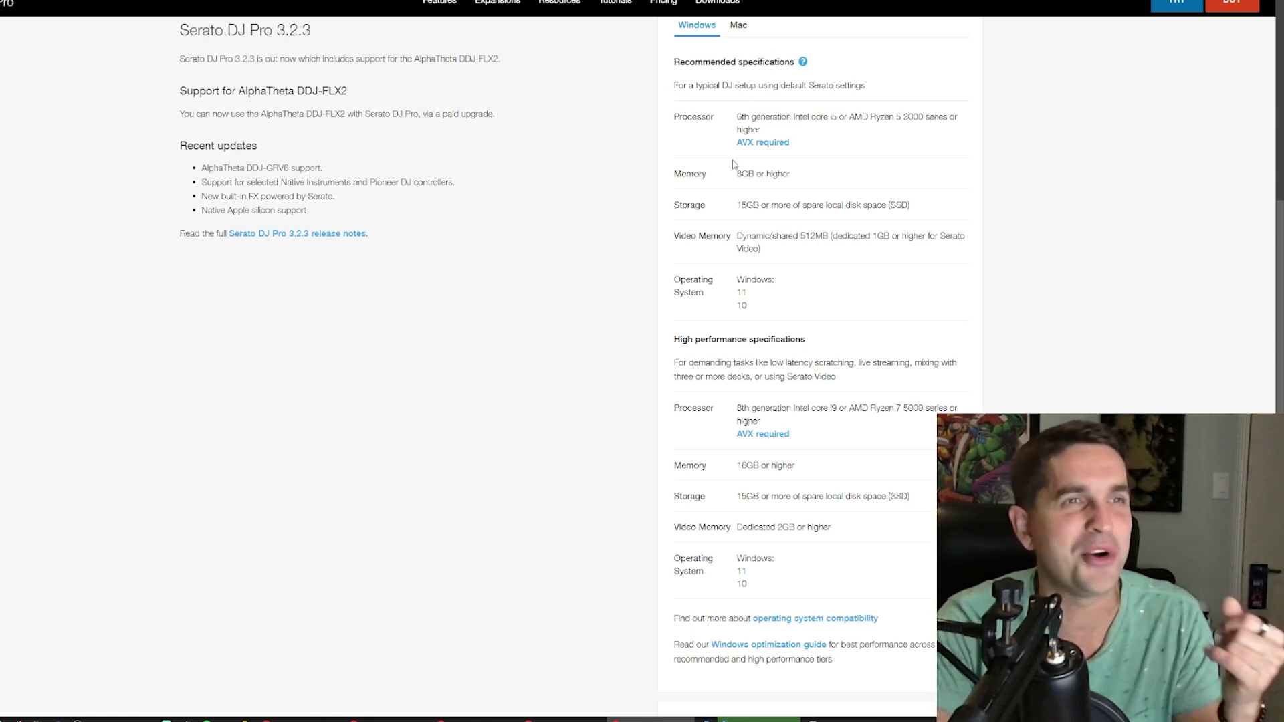
scroll(749, 428, "down", 4)
scroll(746, 438, "up", 2)
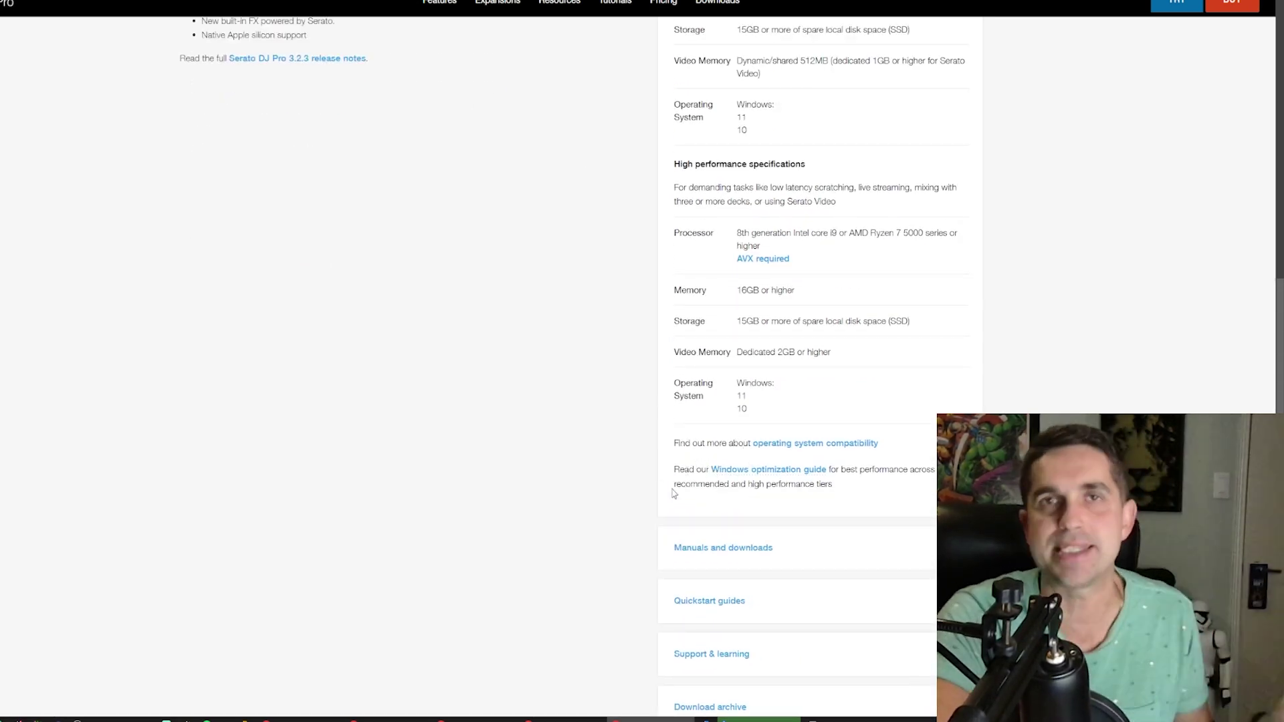
scroll(729, 334, "up", 2)
scroll(709, 328, "up", 1)
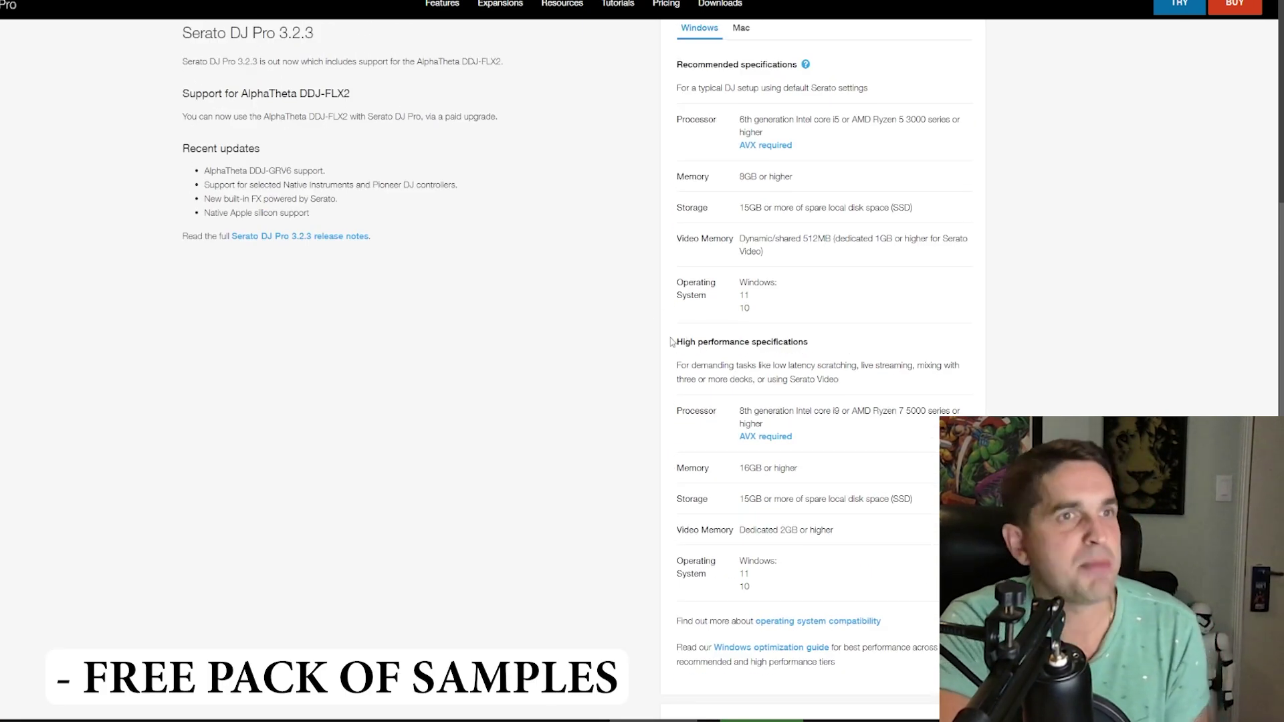
left_click_drag(682, 347, 750, 402)
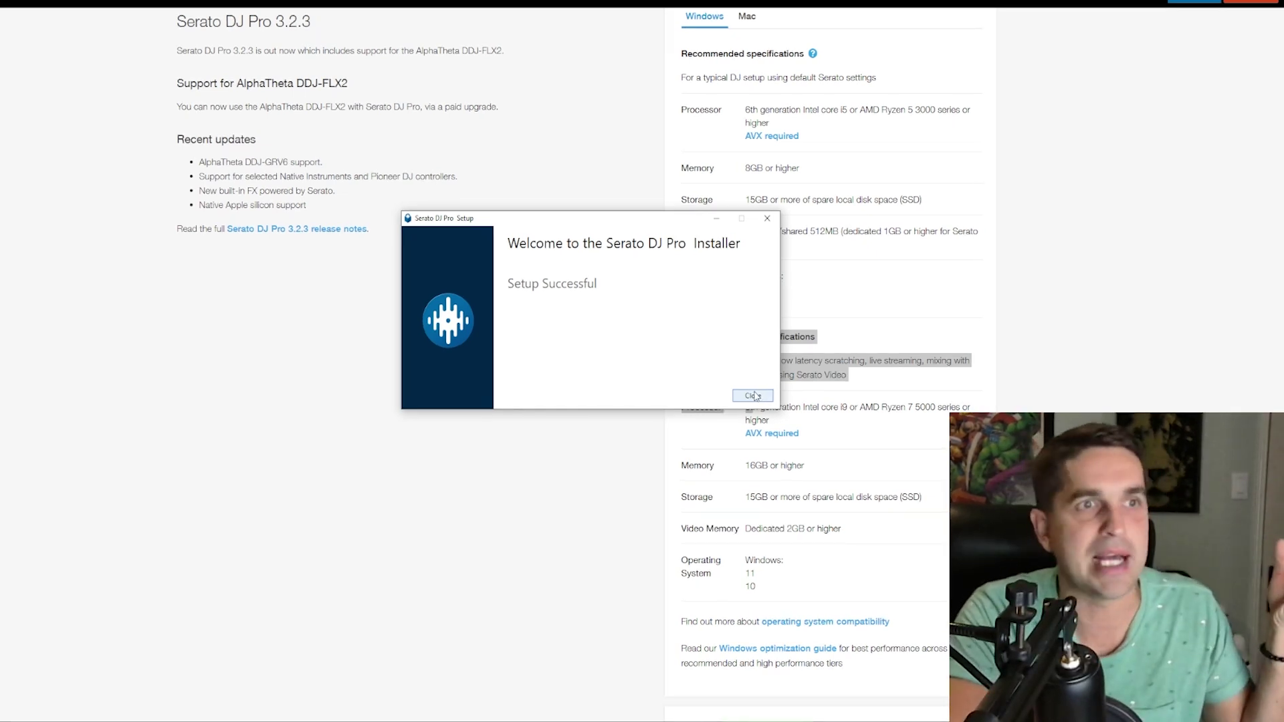
Close the finished Serato DJ Pro installer.
left_click(754, 395)
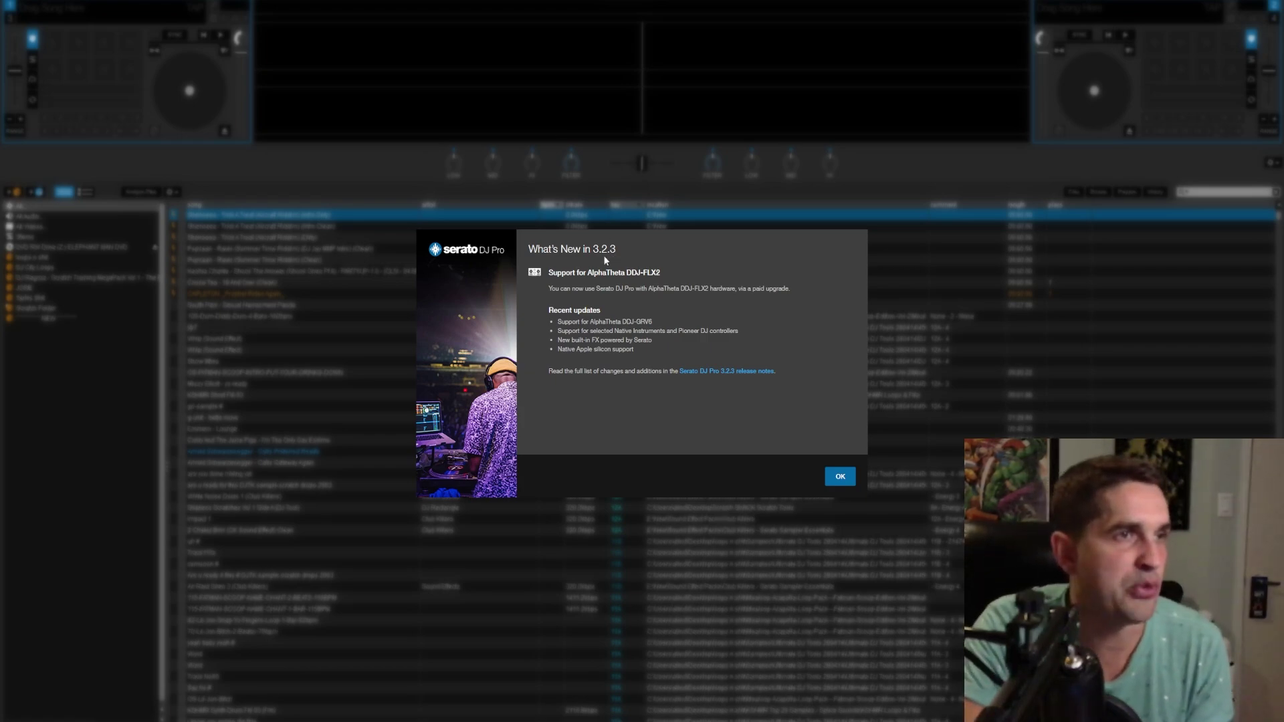
left_click_drag(559, 292, 701, 292)
left_click(659, 288)
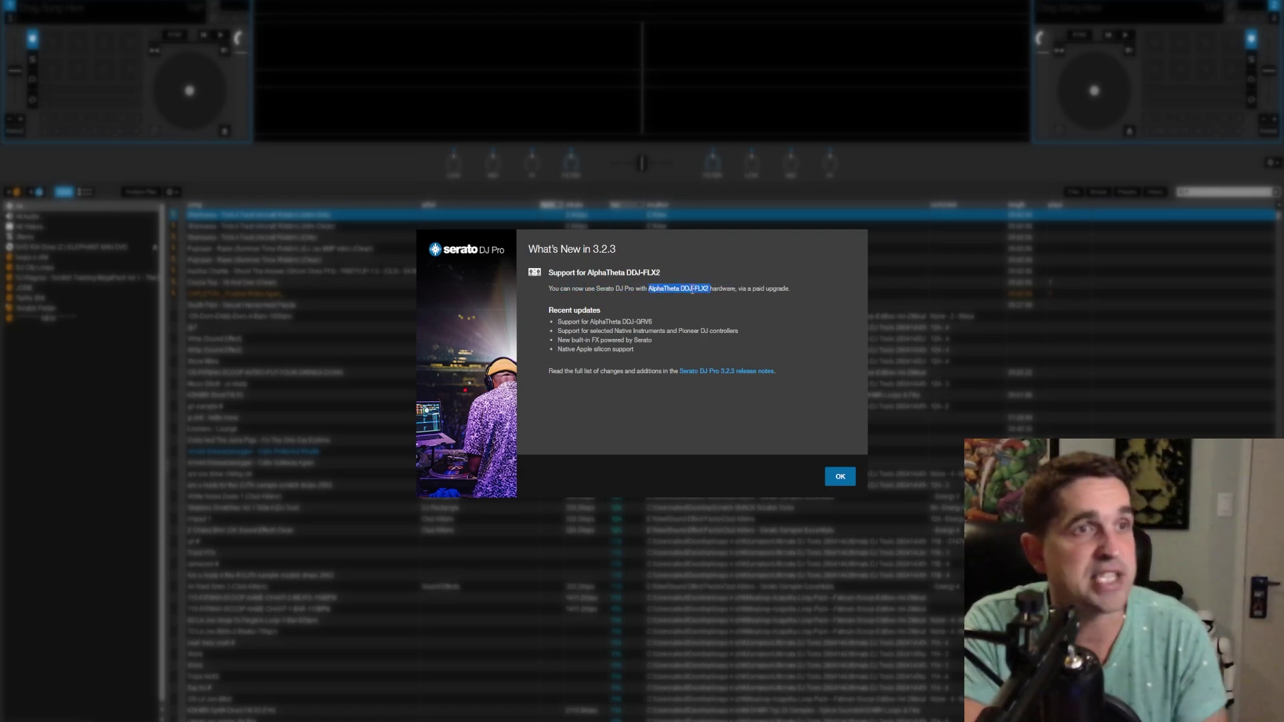
left_click_drag(561, 310, 610, 325)
left_click(615, 319)
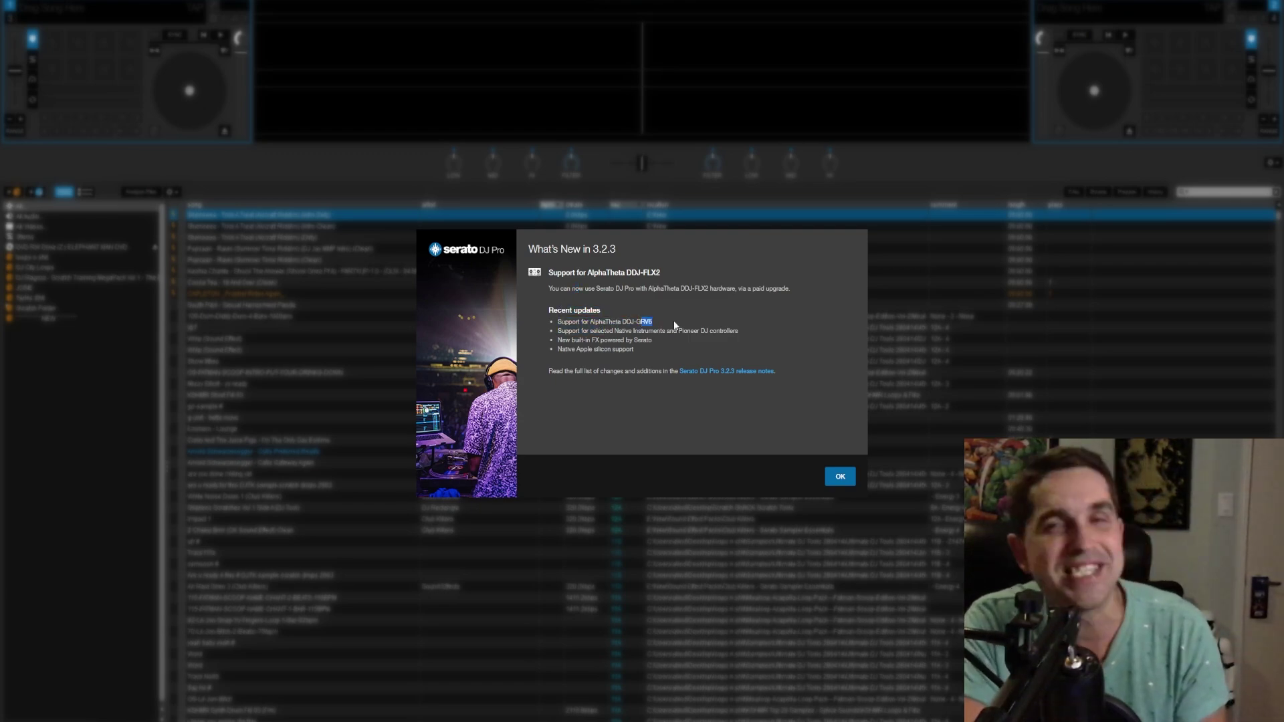
left_click(604, 335)
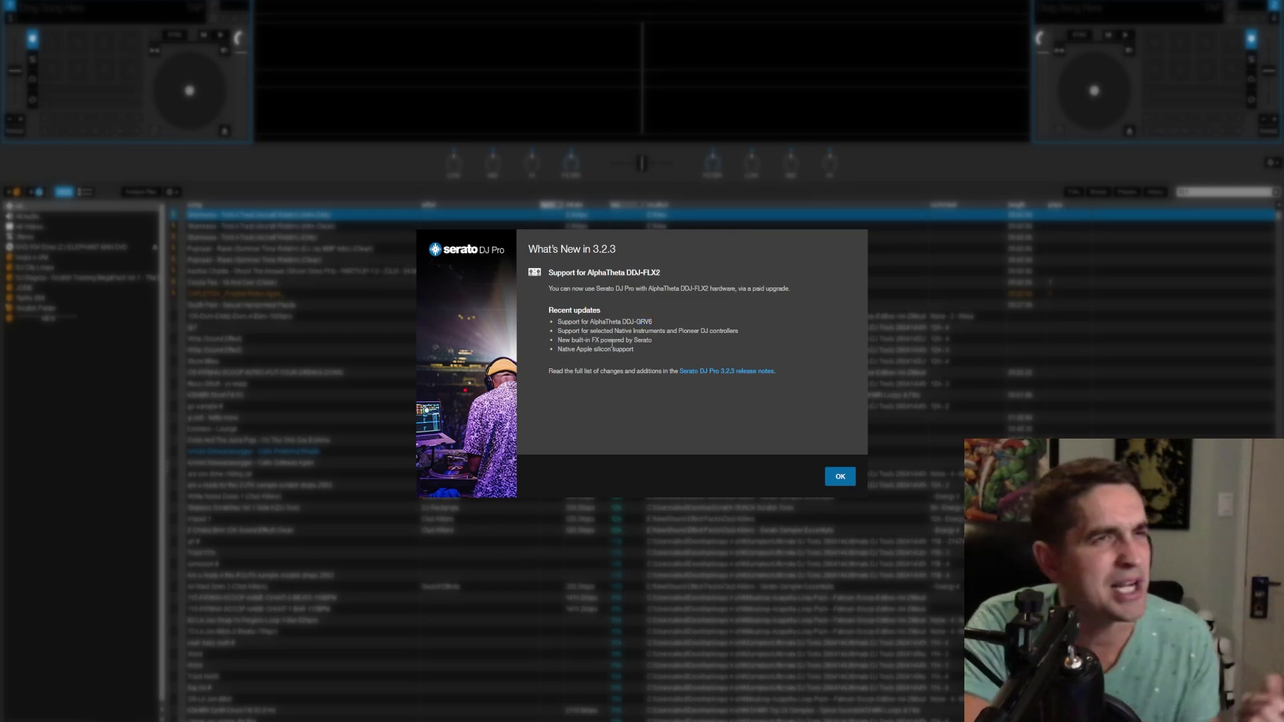
mouse_move(634, 321)
left_mouse_down()
mouse_move(659, 324)
mouse_move(640, 325)
left_mouse_up()
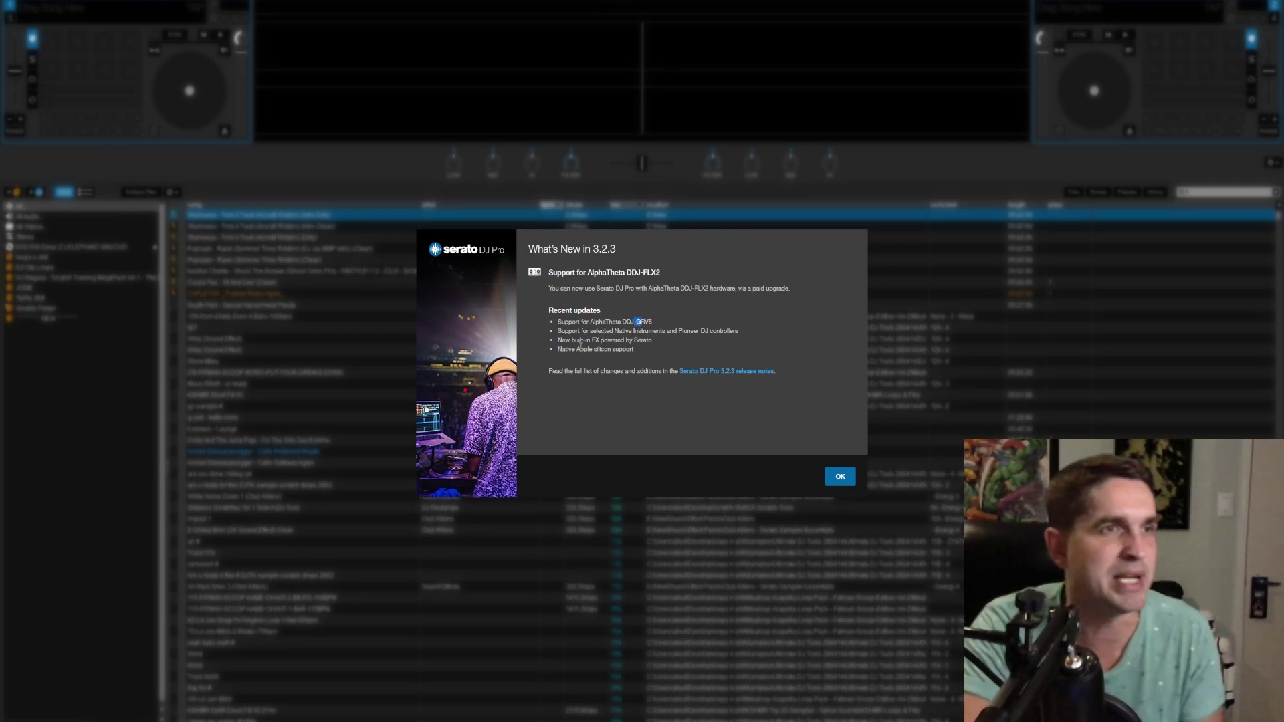
left_click_drag(558, 330, 668, 343)
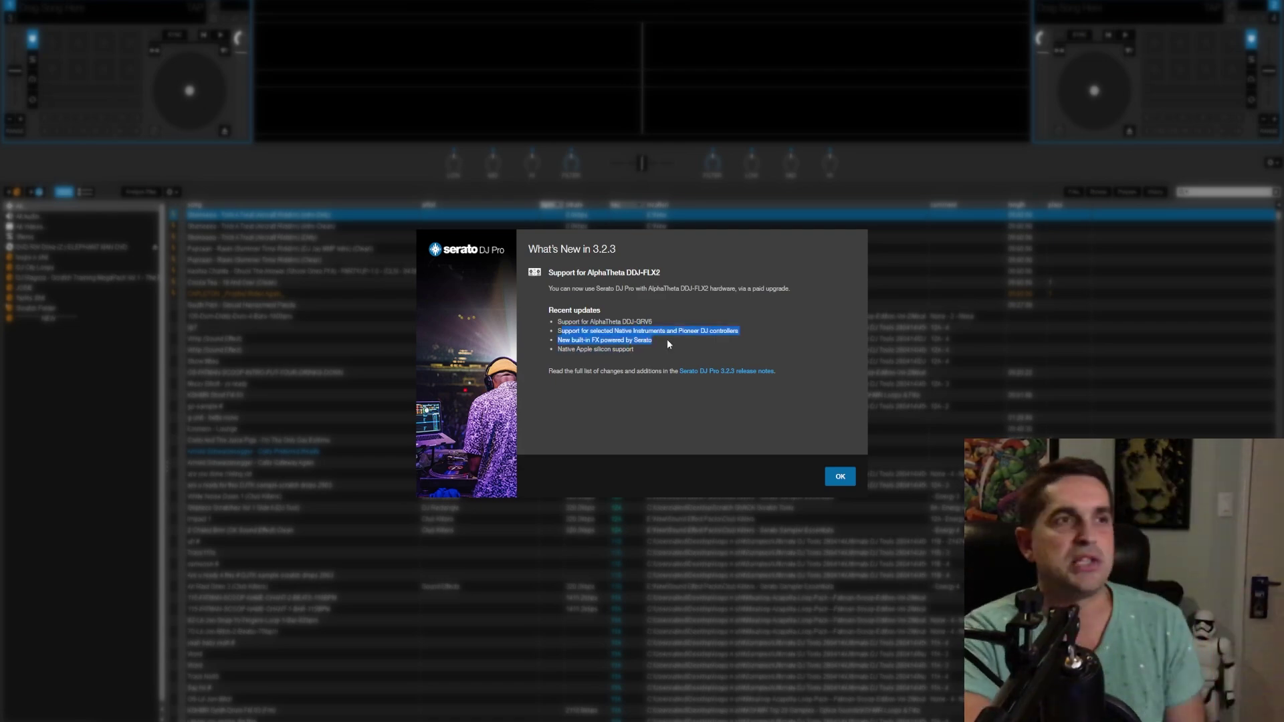
left_click(658, 327)
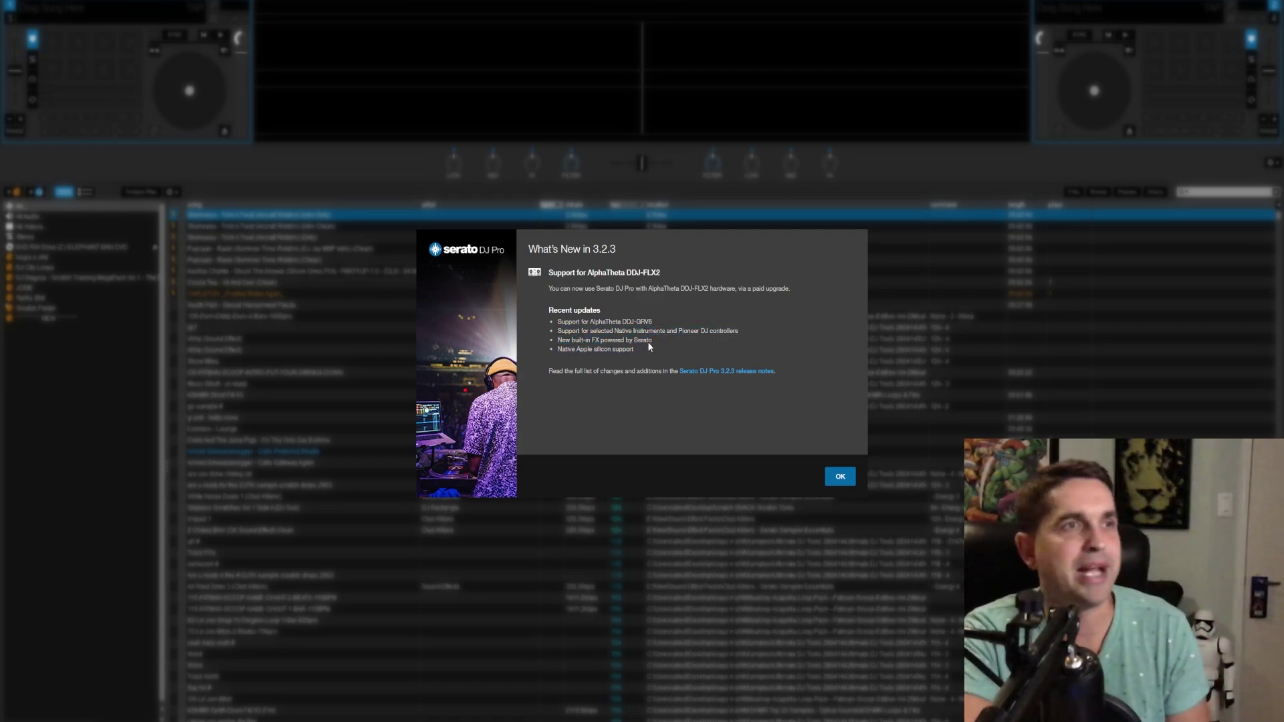
left_click_drag(614, 371, 571, 353)
left_click(624, 347)
Dismiss the What's New in 3.2.3 notes and open the Serato Play settings panel.
key("Return")
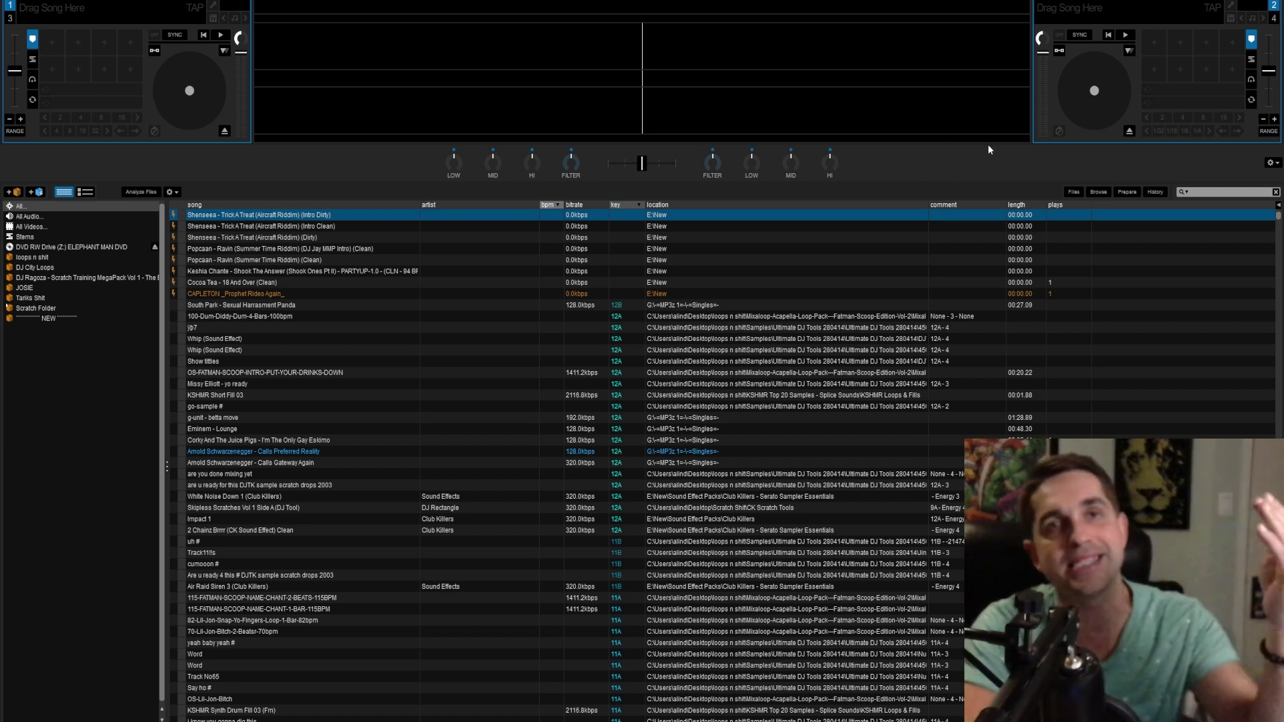
left_click(1275, 164)
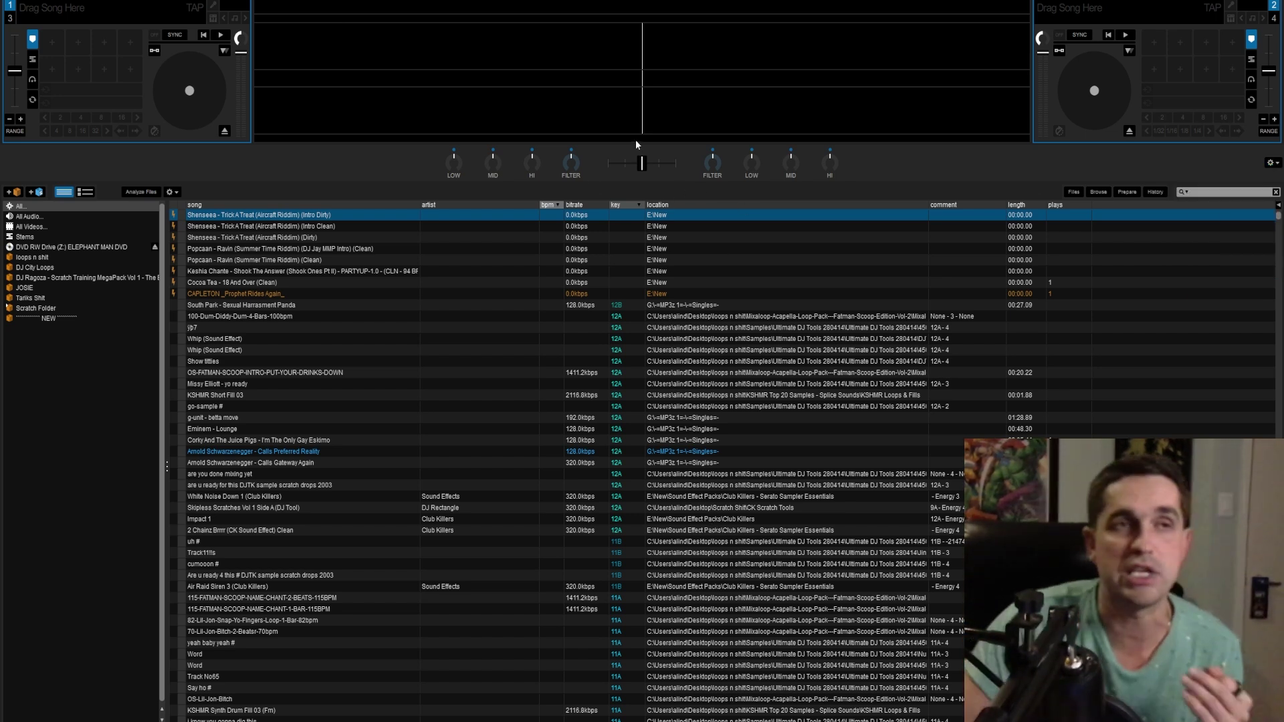
Load Calls Gateway Again on deck 1 and 'are you done mixing yet' on deck 2, play both, stop deck 1.
left_click(446, 463)
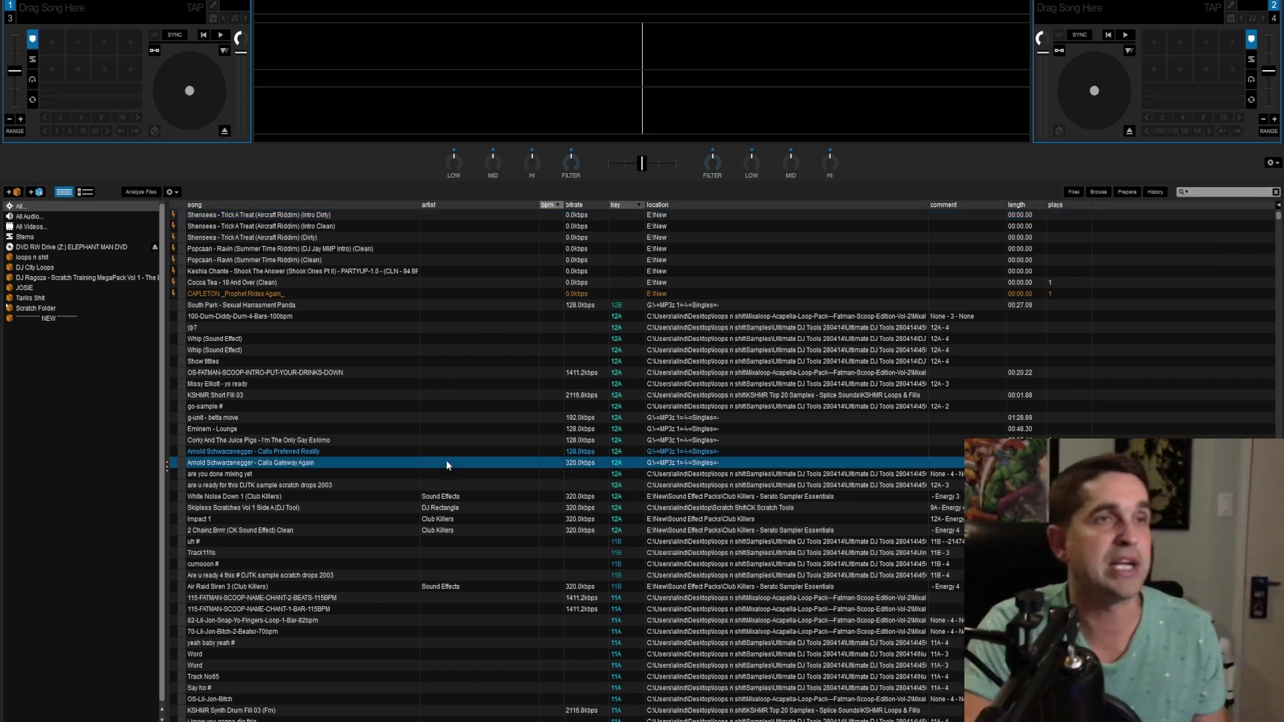
key("shift+Left")
key("Down")
key("shift+Right")
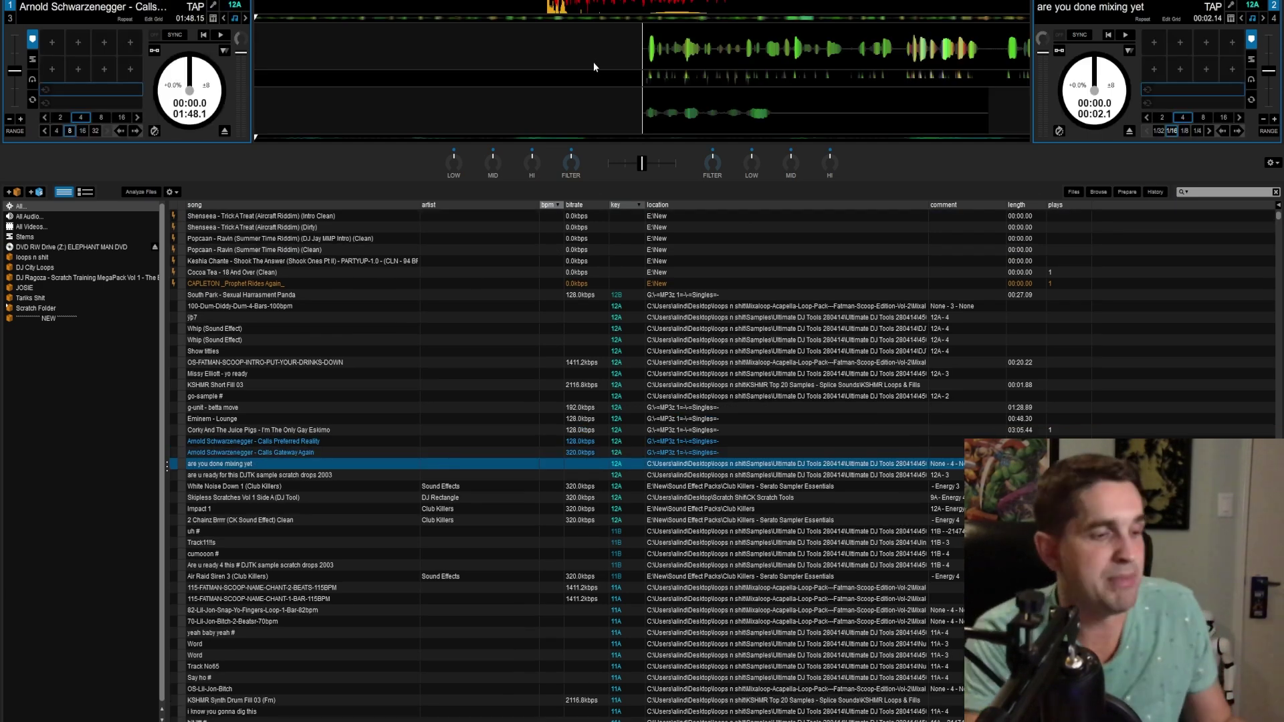
key("w")
key("s")
key("w")
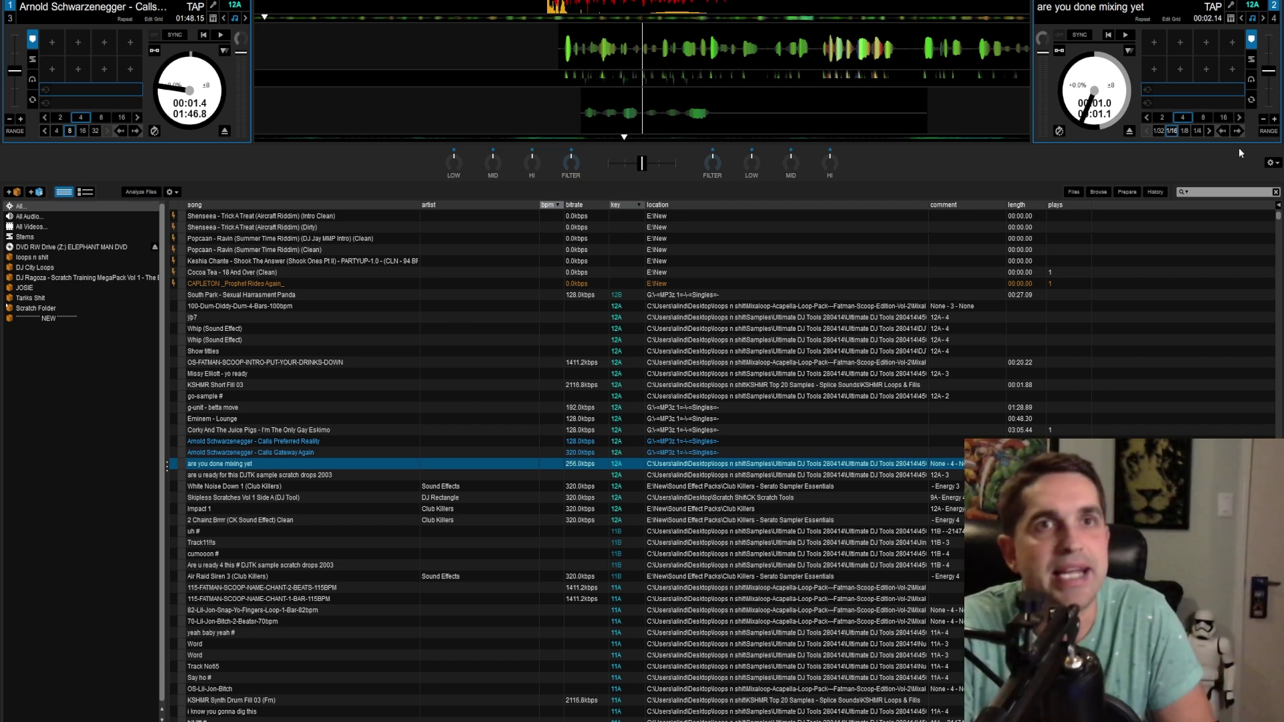
Toggle the Serato Play settings panel, then tick Enable Hot Cues in DJ Preferences.
left_click(1274, 164)
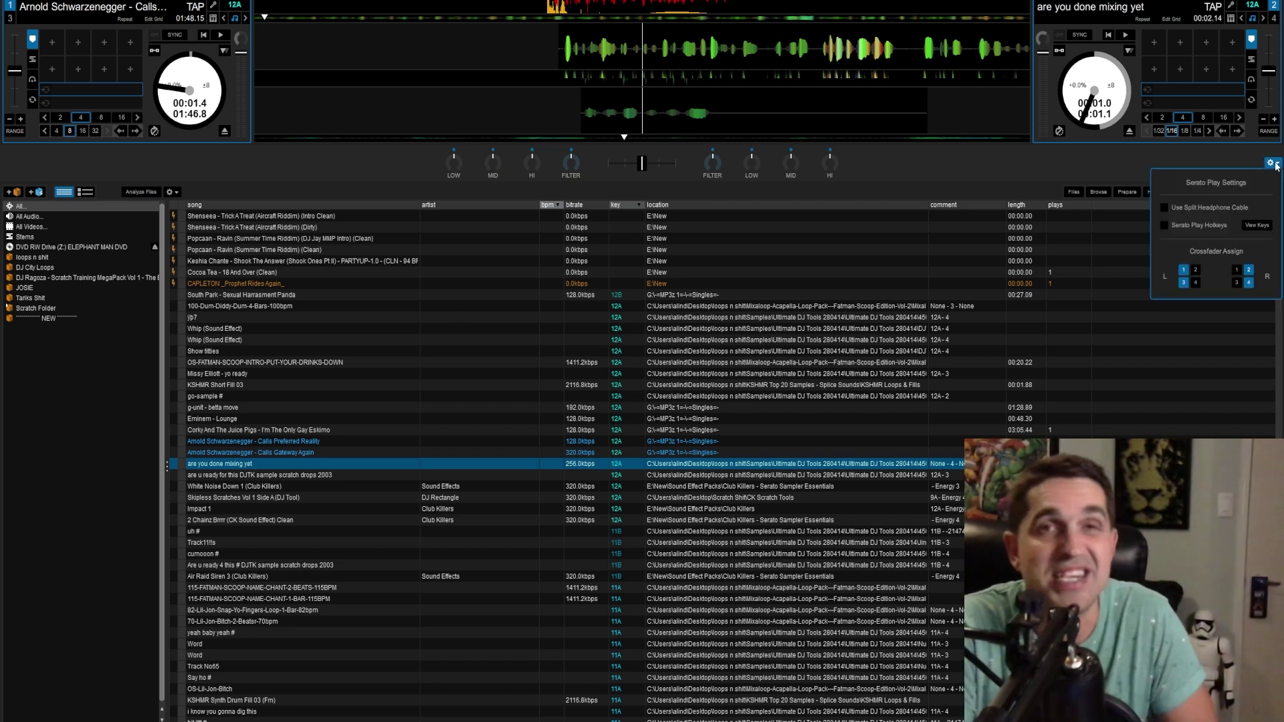
left_click(1274, 164)
left_click(1273, 164)
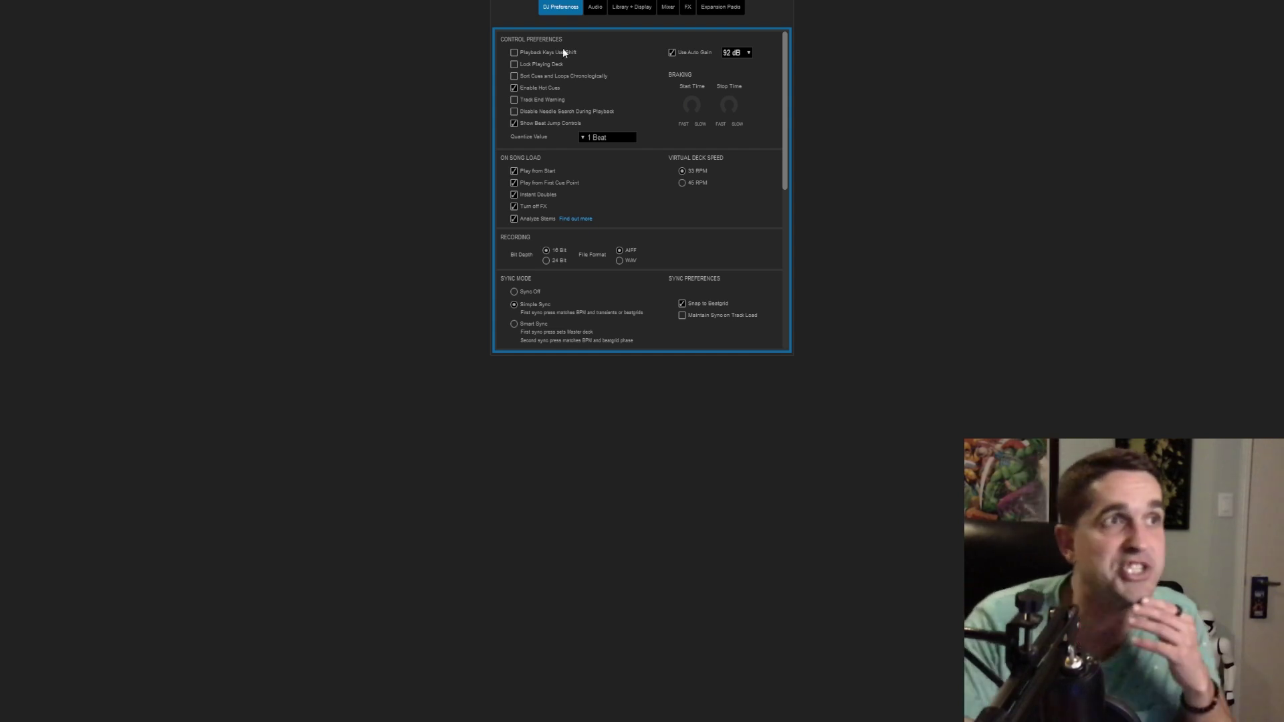
left_click(513, 88)
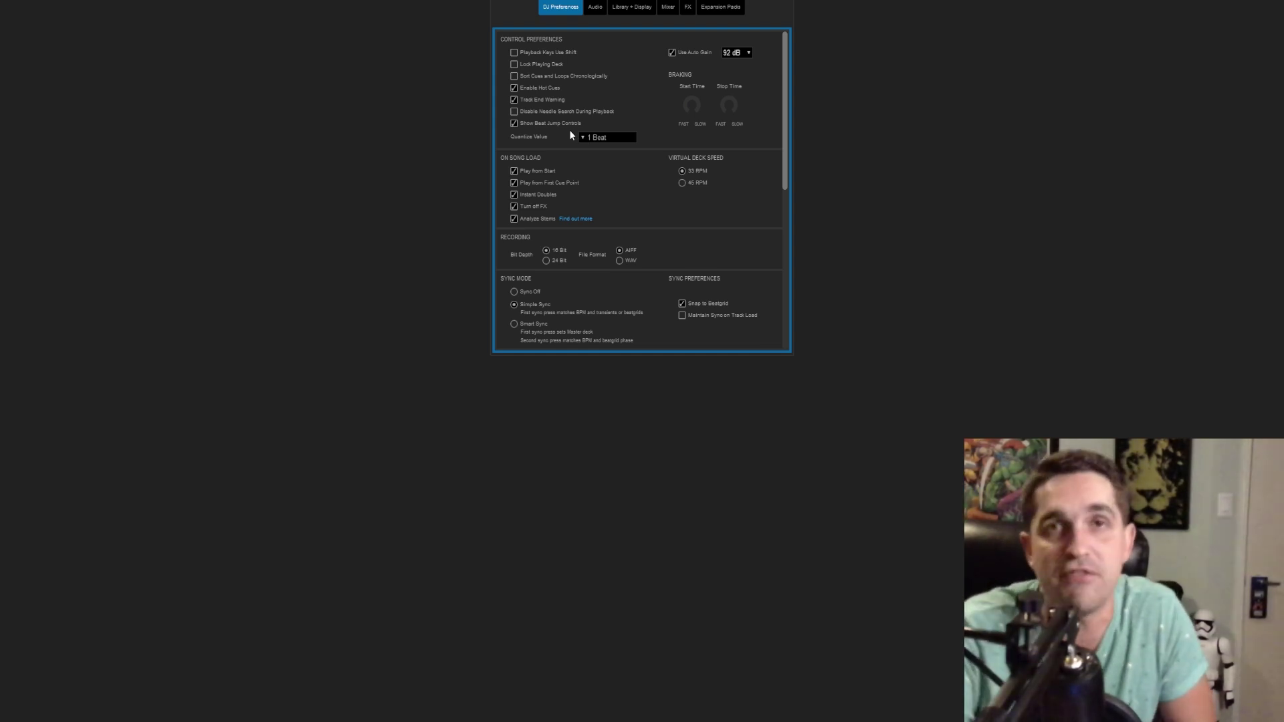
Scroll through DJ Preferences to review Simple Sync, 1 Beat quantize and 92 dB auto gain.
scroll(542, 138, "down", 1)
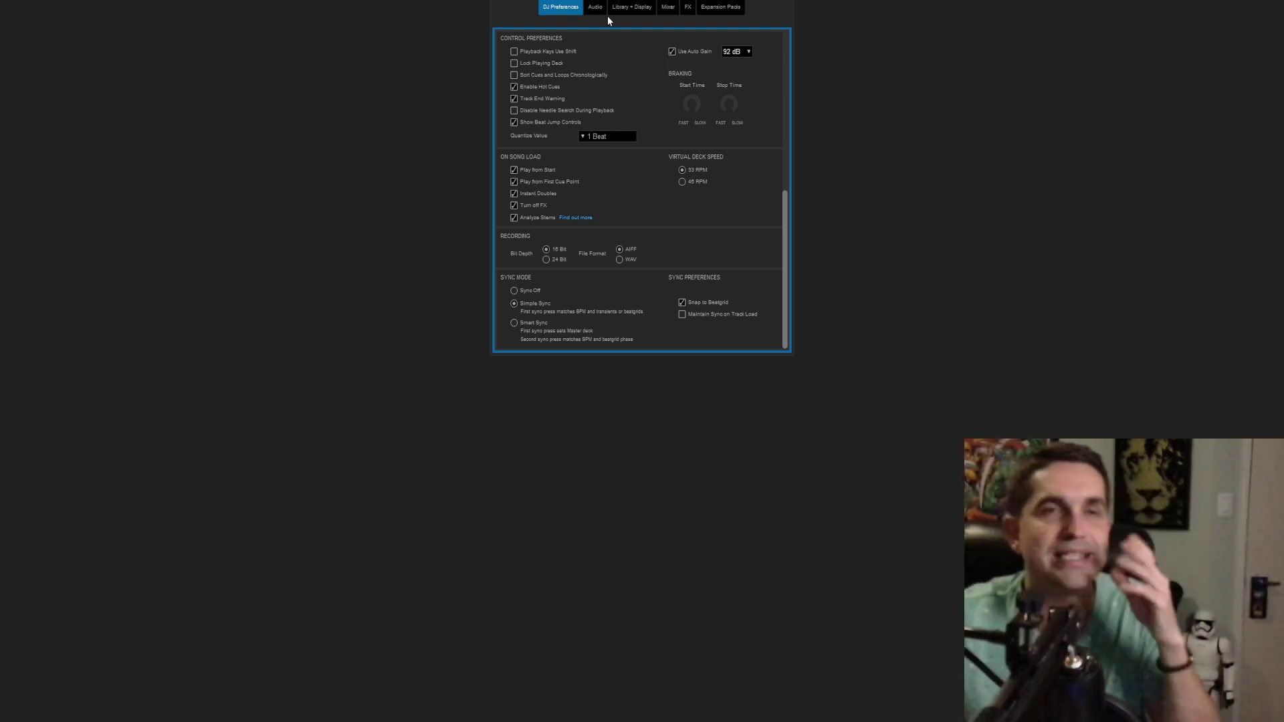
Switch to the Audio page to review USB buffer size and audio output options.
left_click(596, 9)
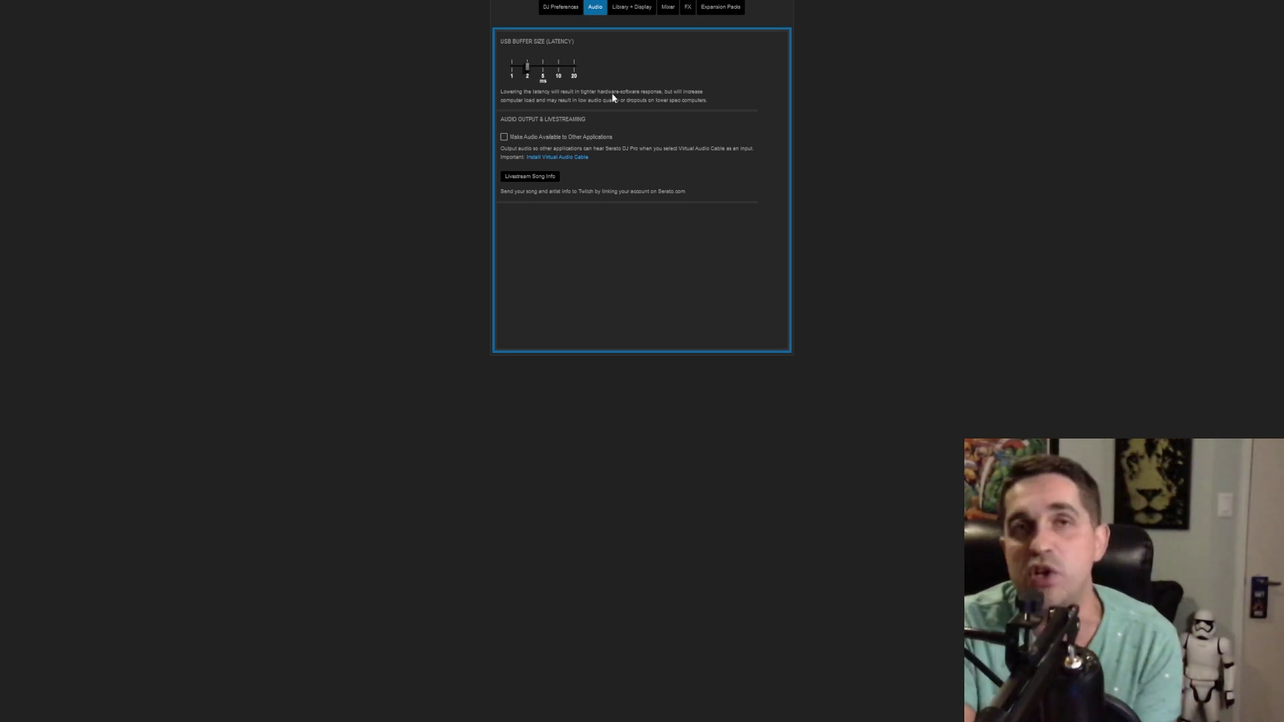
Switch to the Library + Display page showing Camelot key display and Blue played-track colour.
left_click(622, 8)
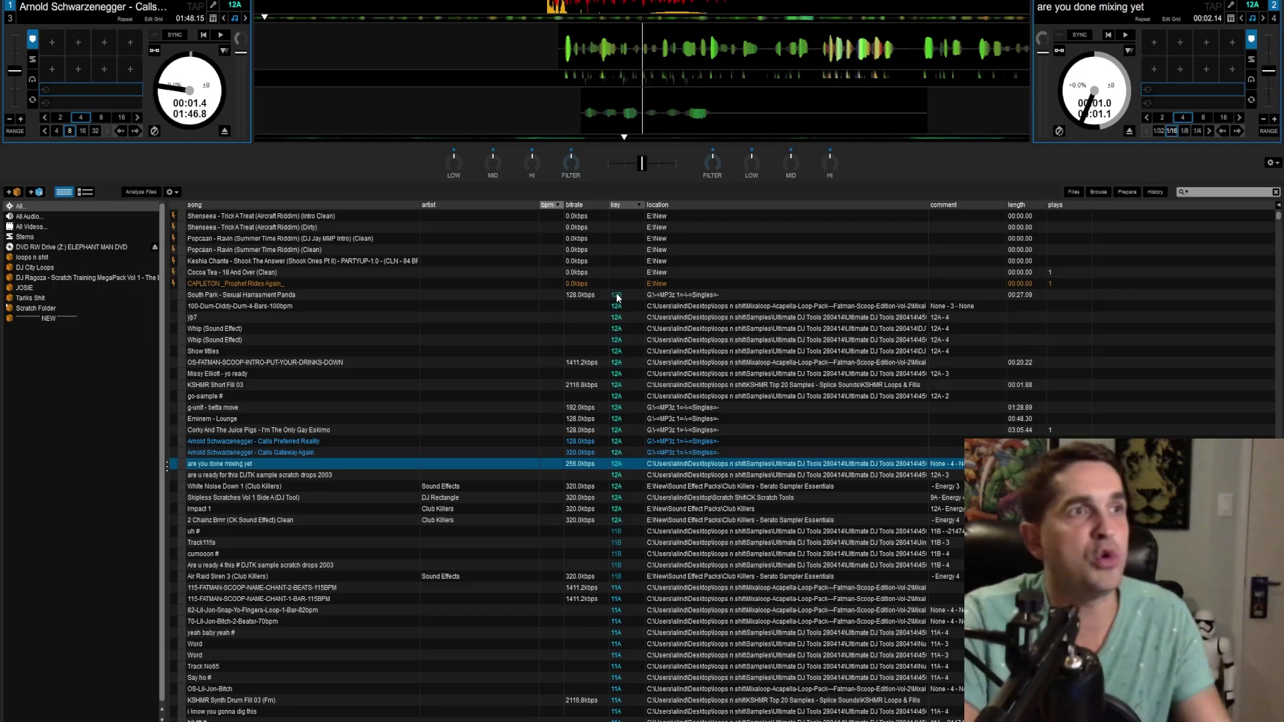
Hide the comment column in the main library and again in the Tarks Shit crate.
left_click(595, 295)
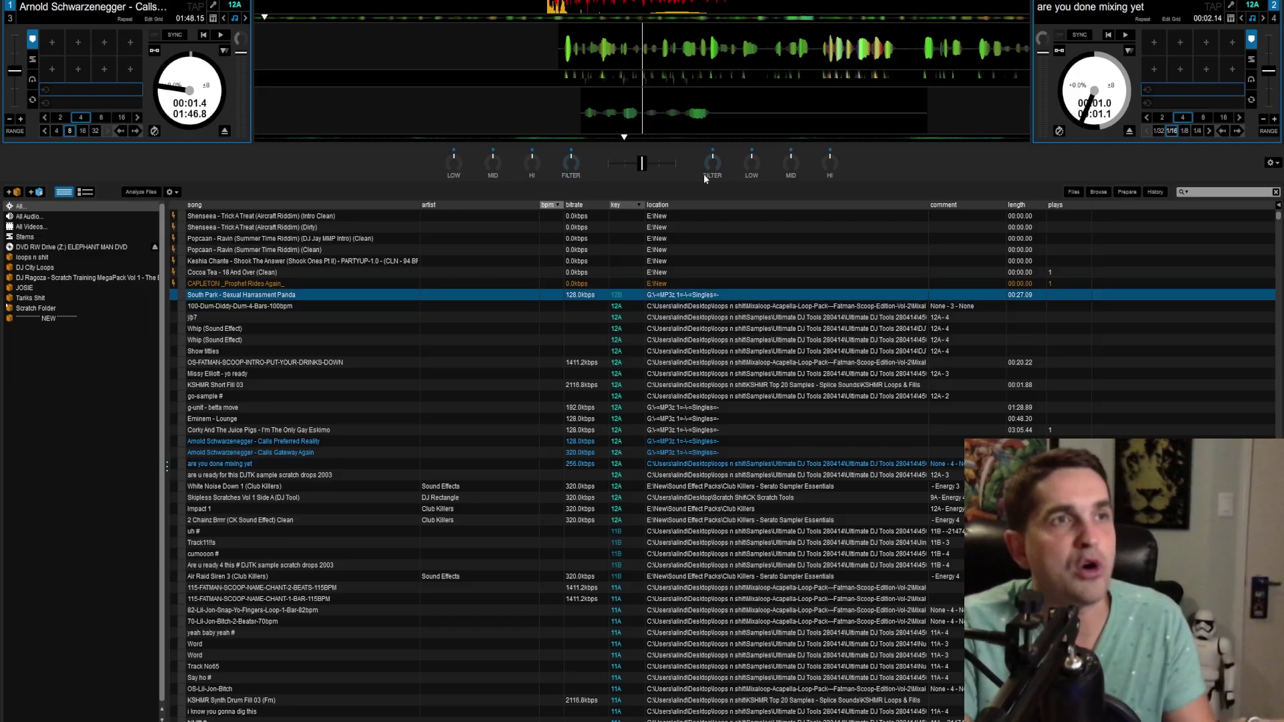
left_click(1278, 204)
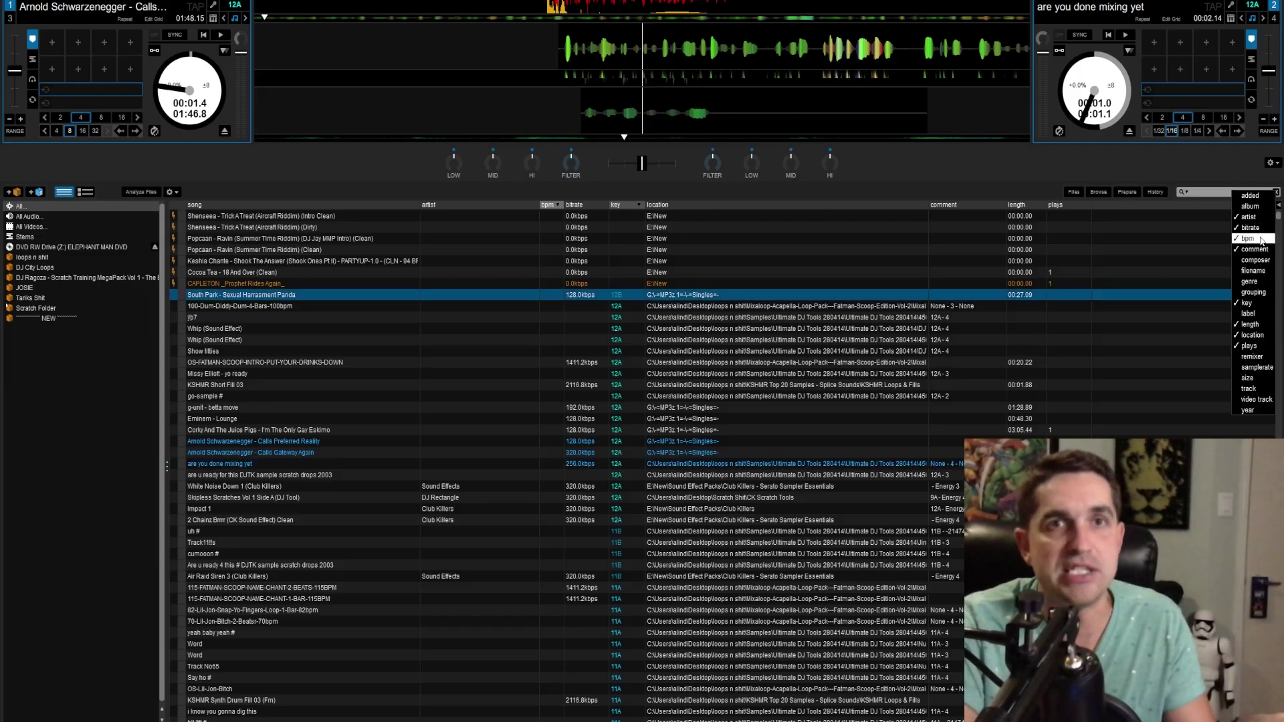
left_click(1264, 250)
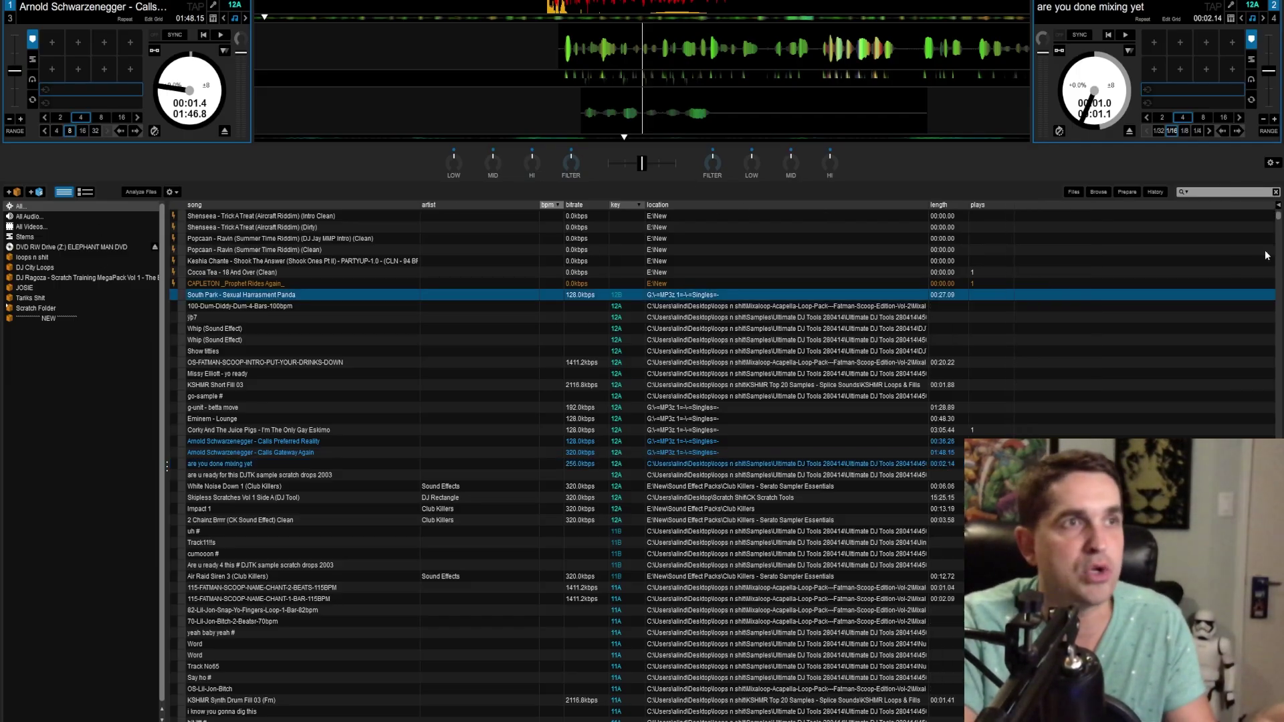
left_click(63, 299)
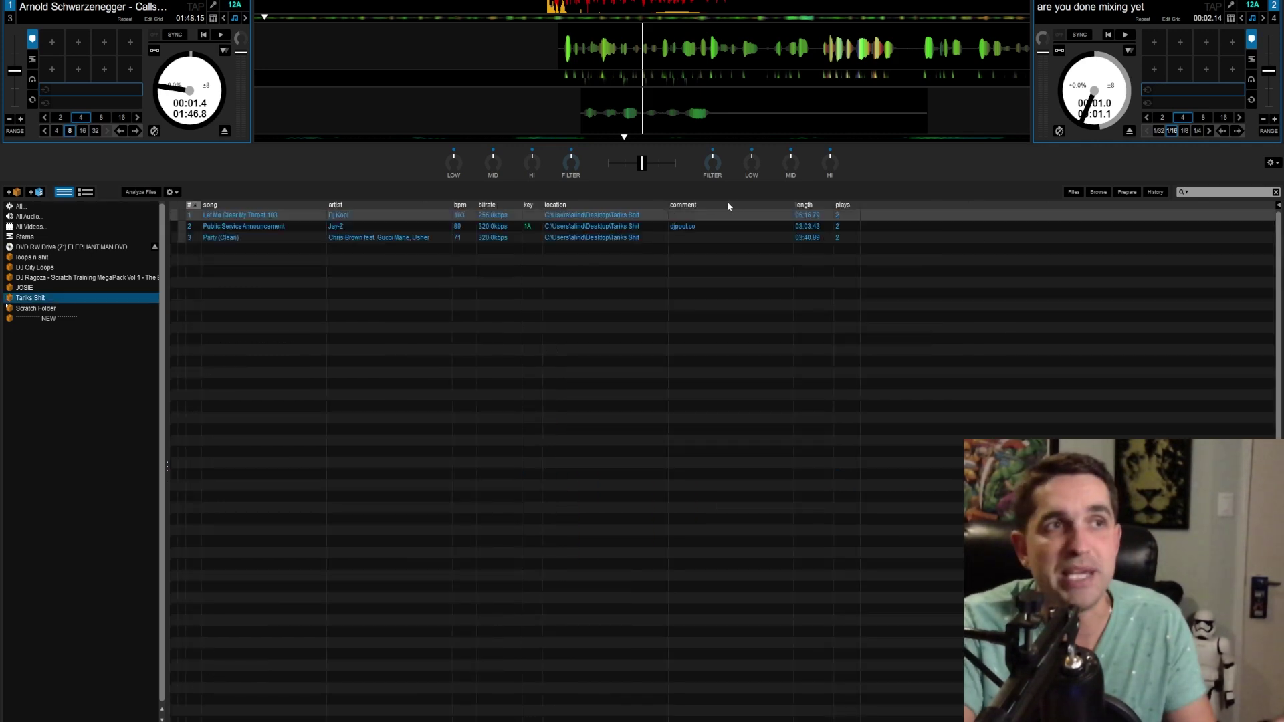
left_click(1278, 205)
left_click(1252, 249)
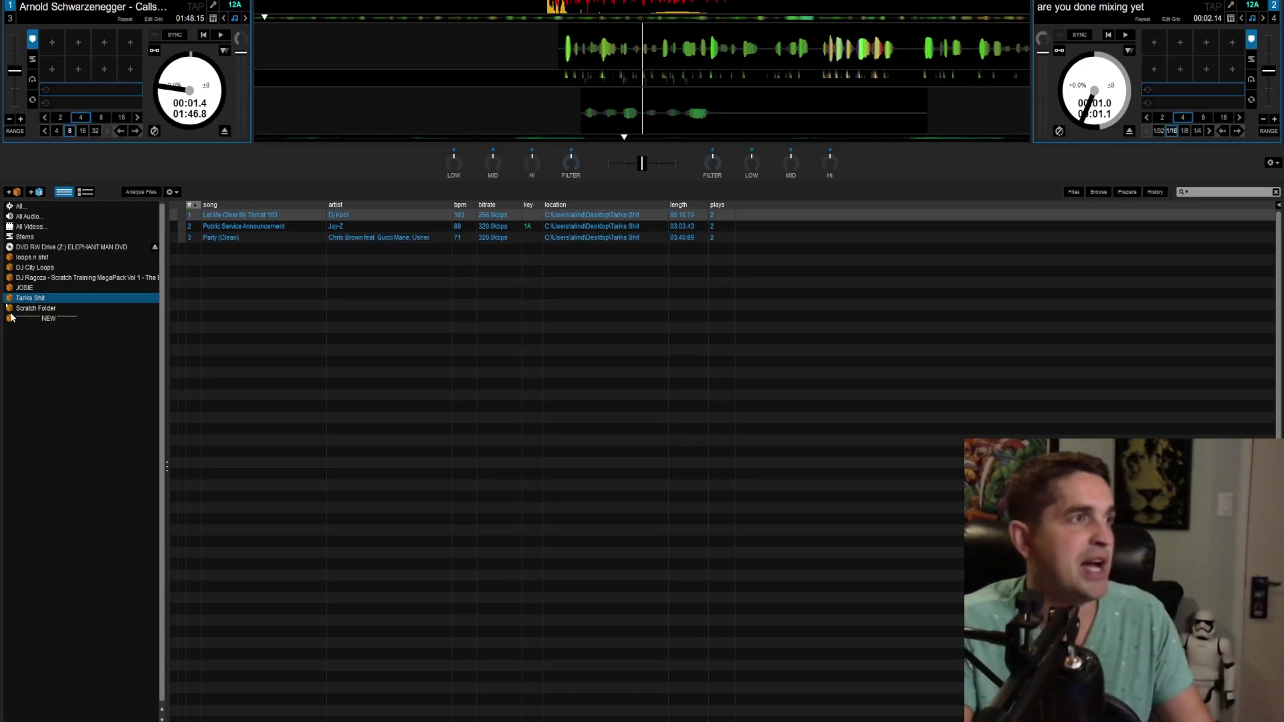
Expand Scratch Folder and browse its VEKKED, DJ City, Metronomes and 02 Loop Beats subcrates.
left_click(12, 309)
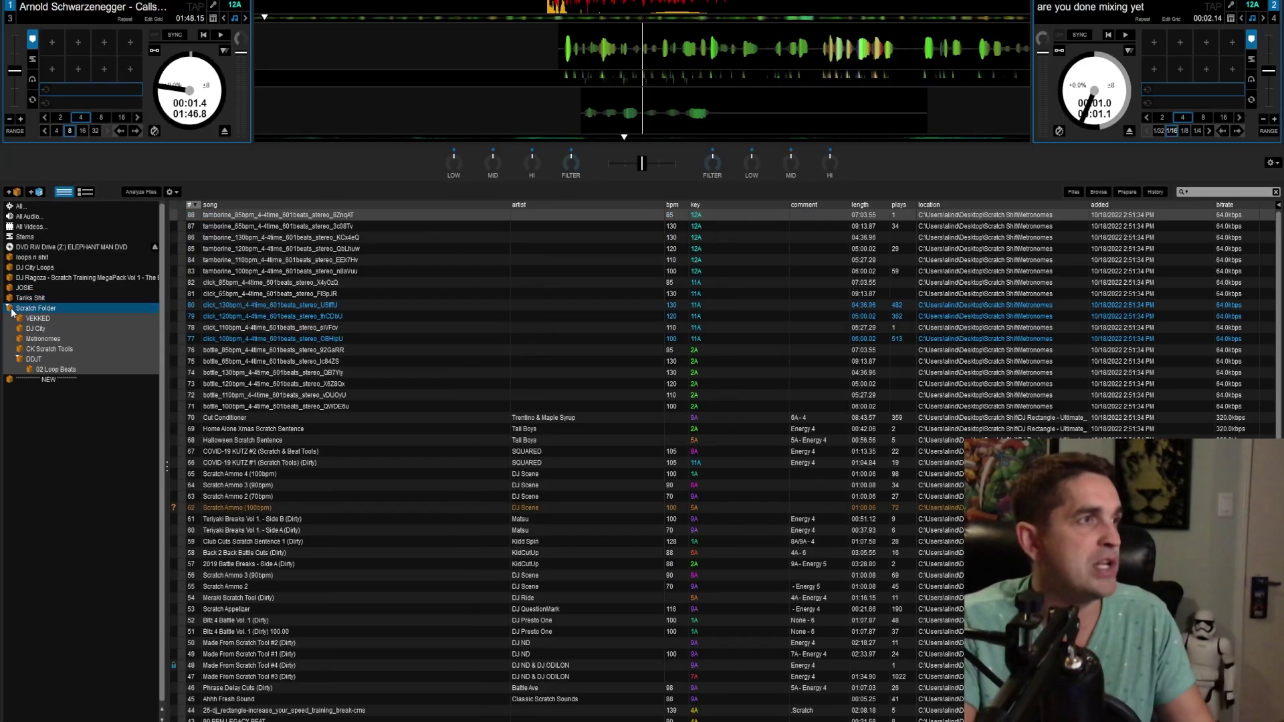
left_click(35, 314)
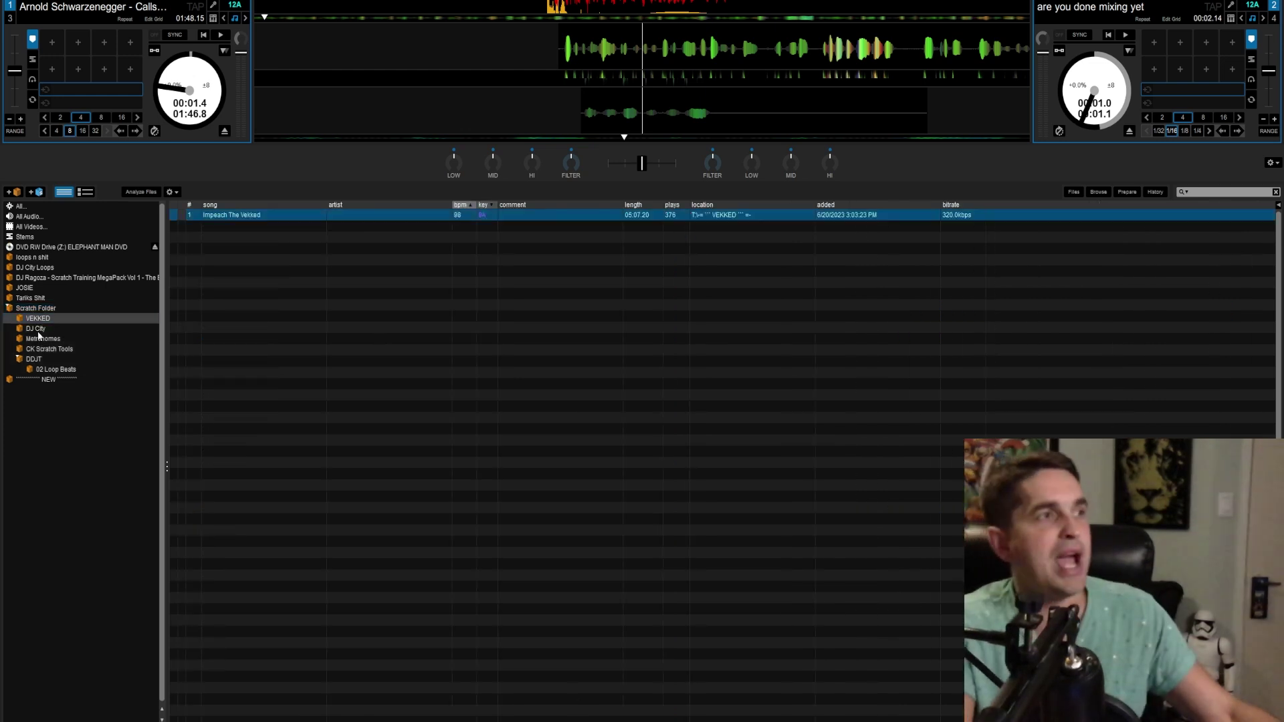
left_click(58, 328)
left_click(64, 339)
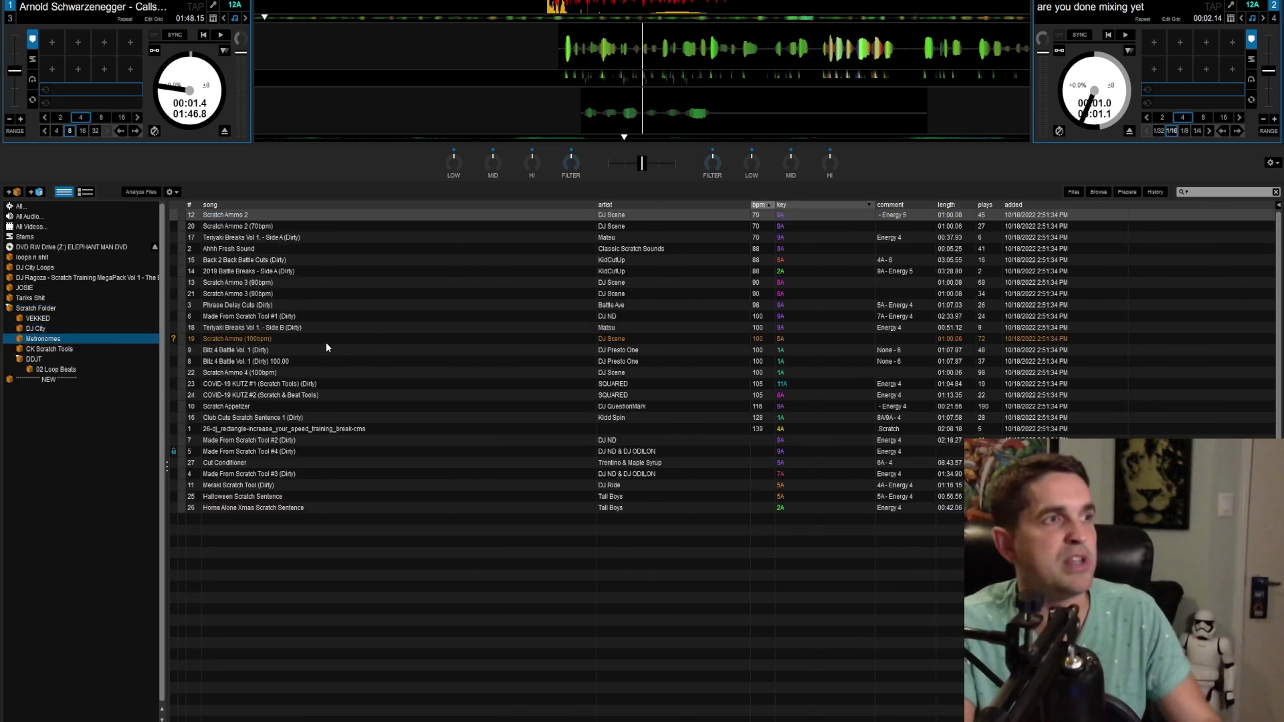
key("Down")
key("Down")
key("Down")
key("Up")
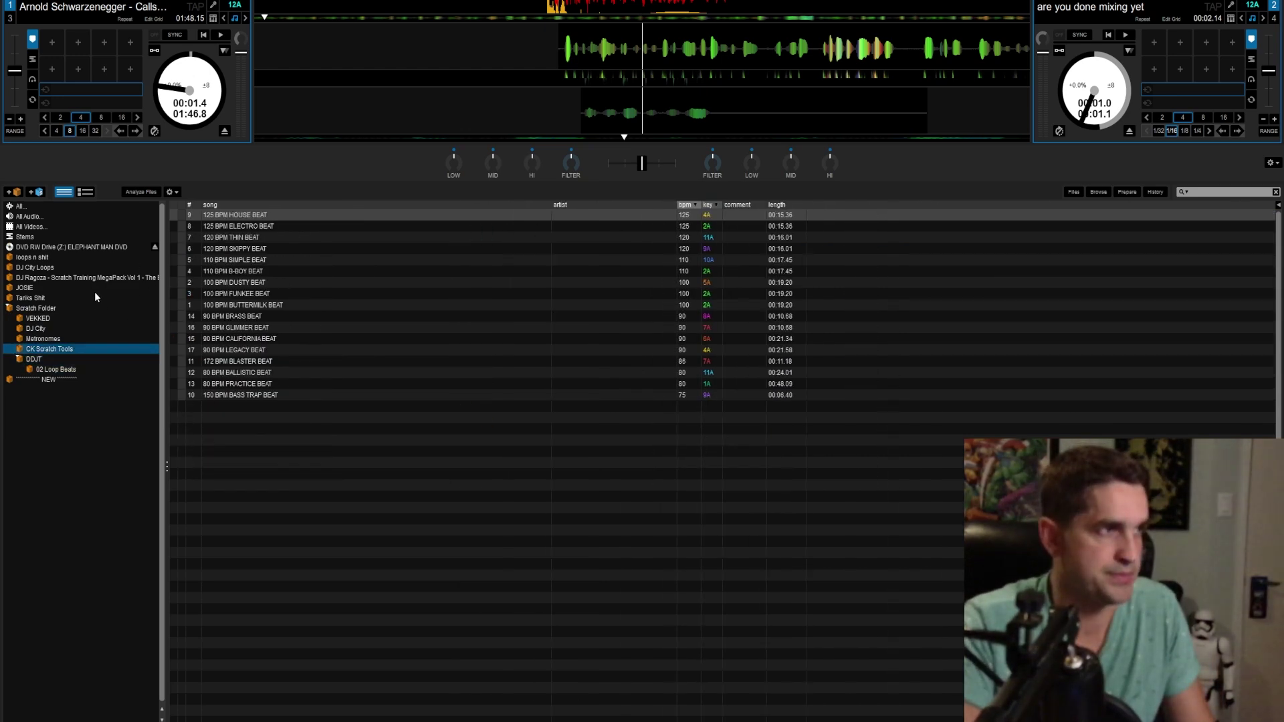
Show all Scratch Folder tracks and jump to the bottom and back to the top.
left_click(45, 309)
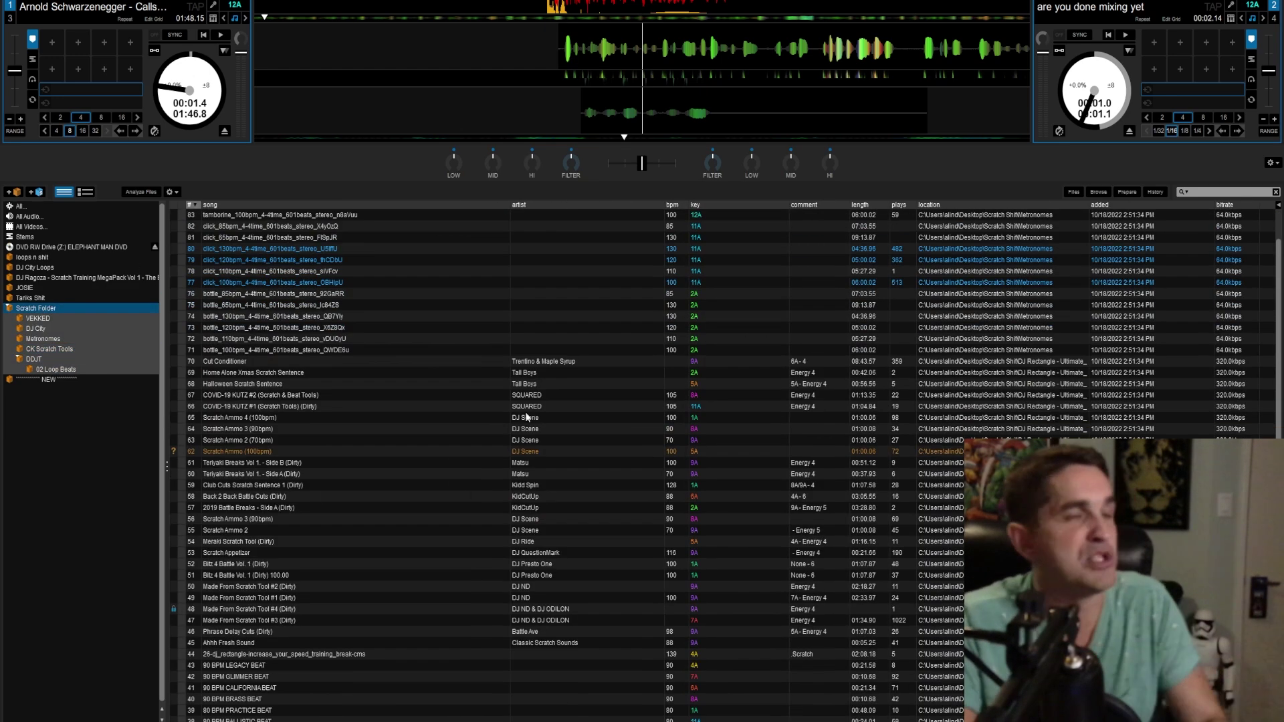
left_click(508, 452)
key("End")
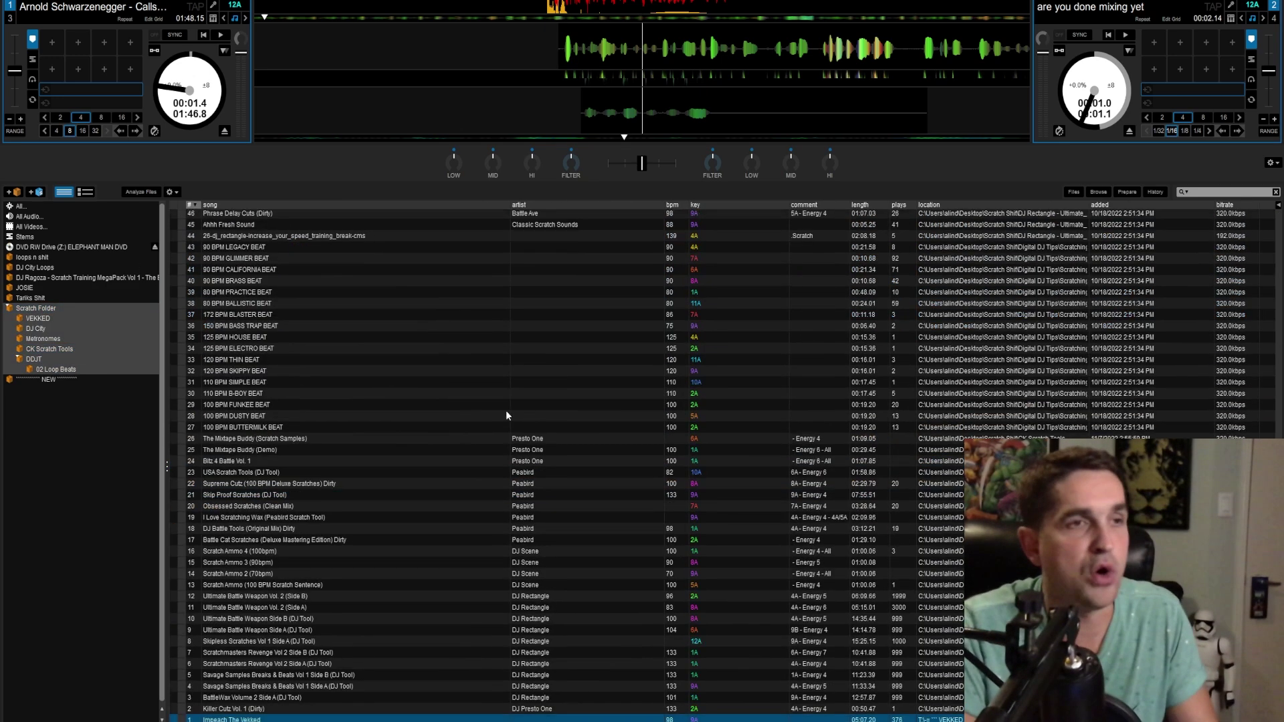
key("Home")
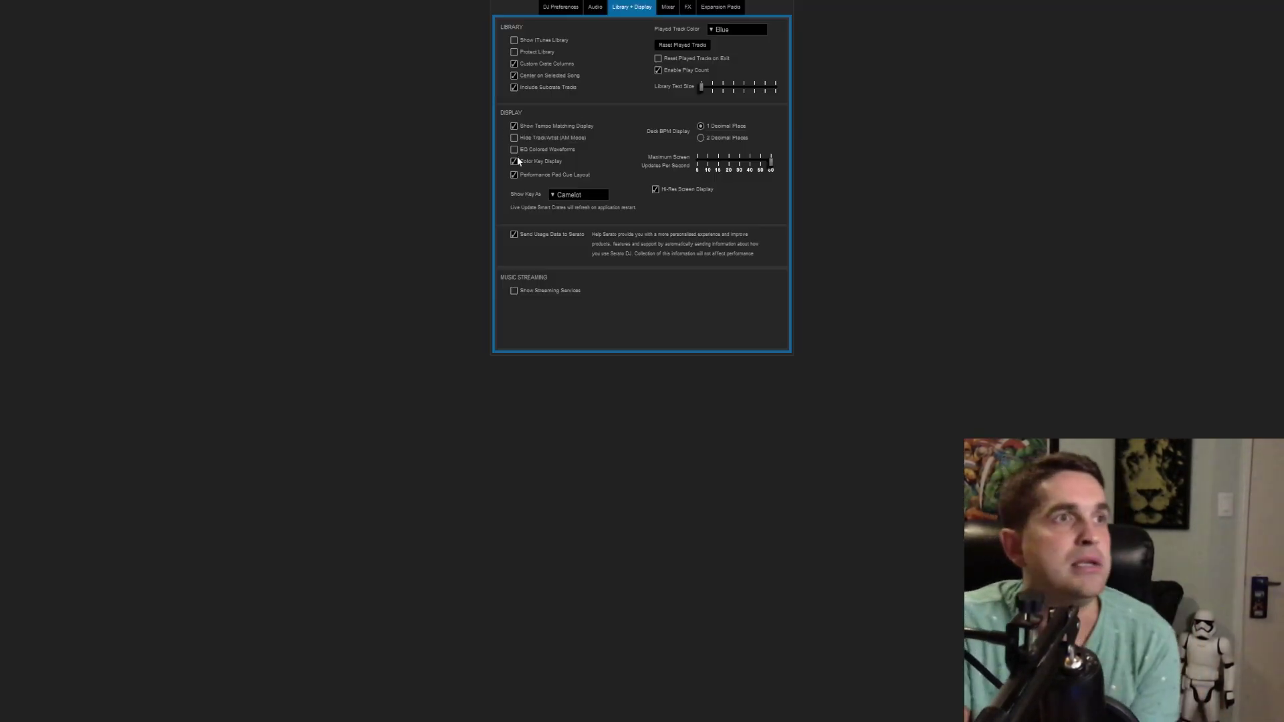
Tick EQ Colored Waveforms in the Library + Display preferences.
left_click(514, 150)
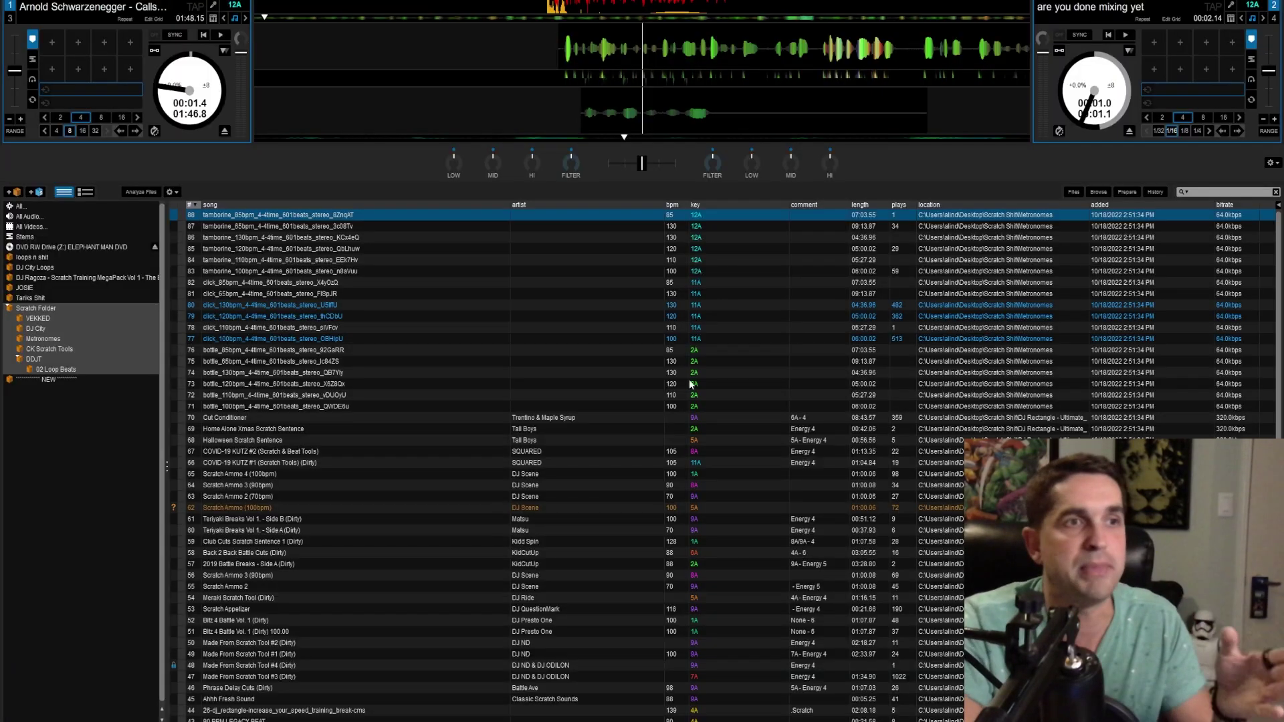
Open the NEW crate and preview the Scatman and Right Now (Dirty Extended) tracks.
scroll(724, 543, "down", 5)
scroll(676, 389, "down", 1)
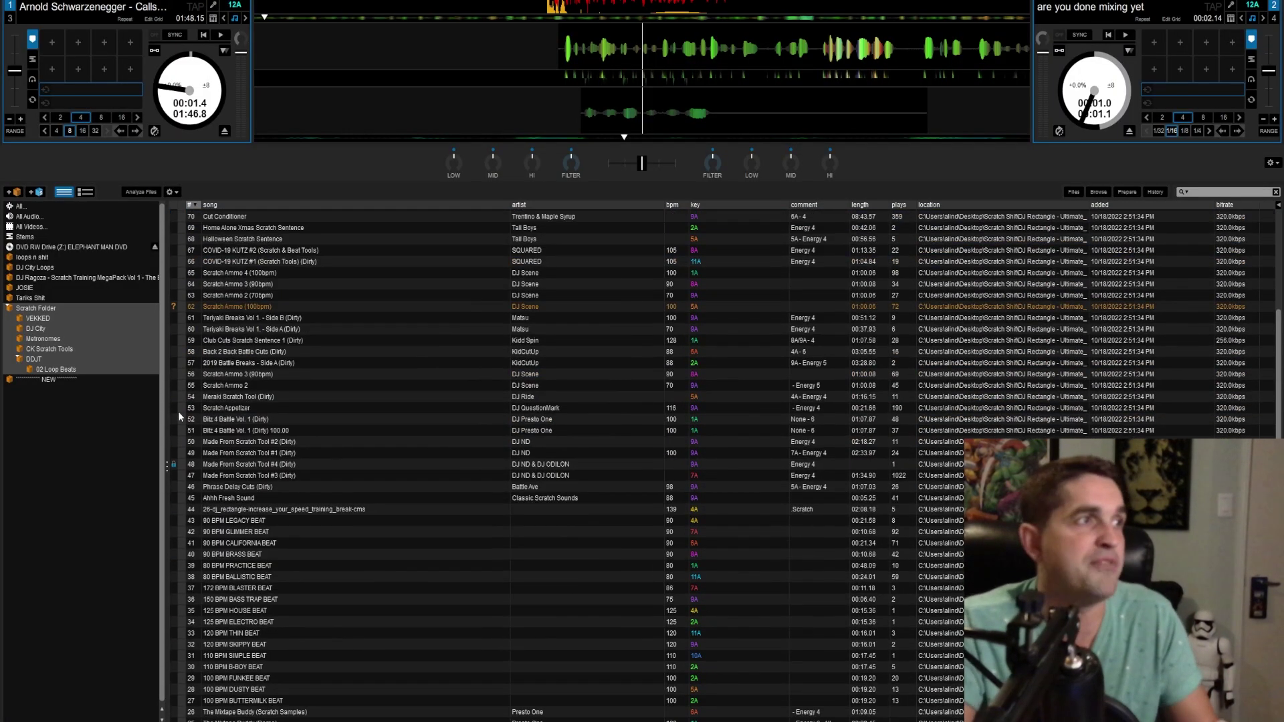
left_click(48, 379)
left_click(375, 361)
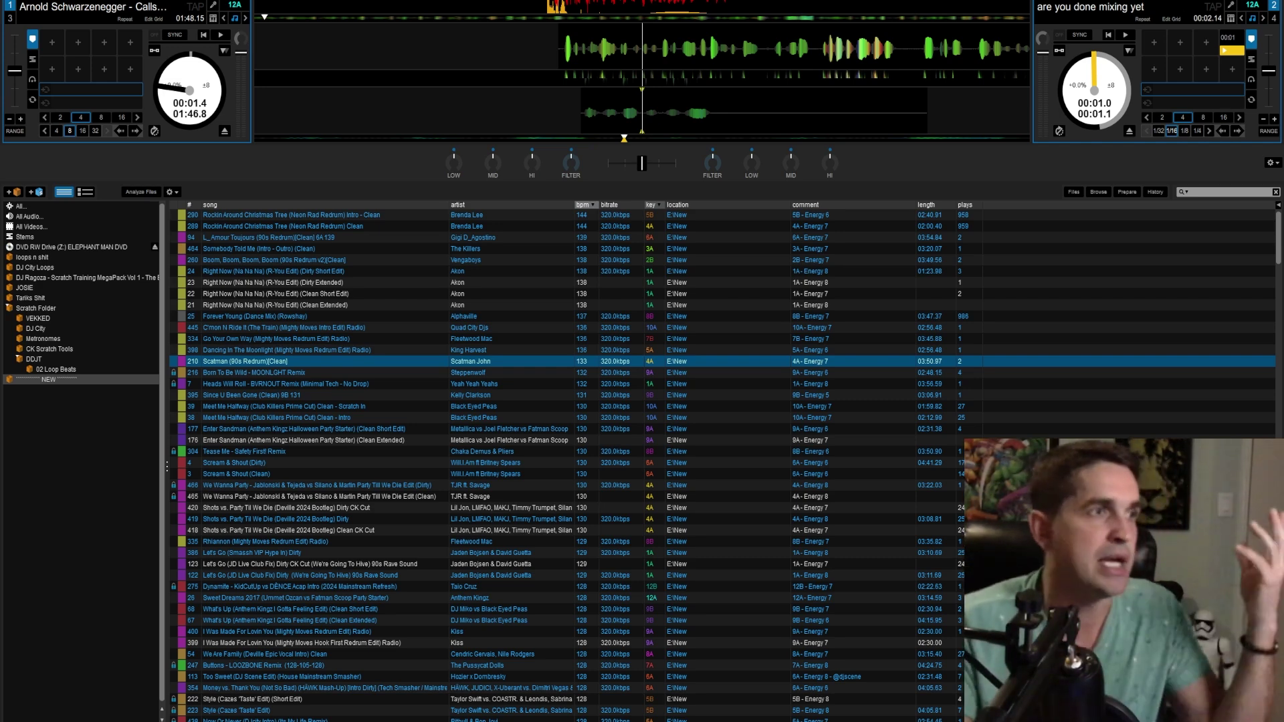
left_click(245, 282)
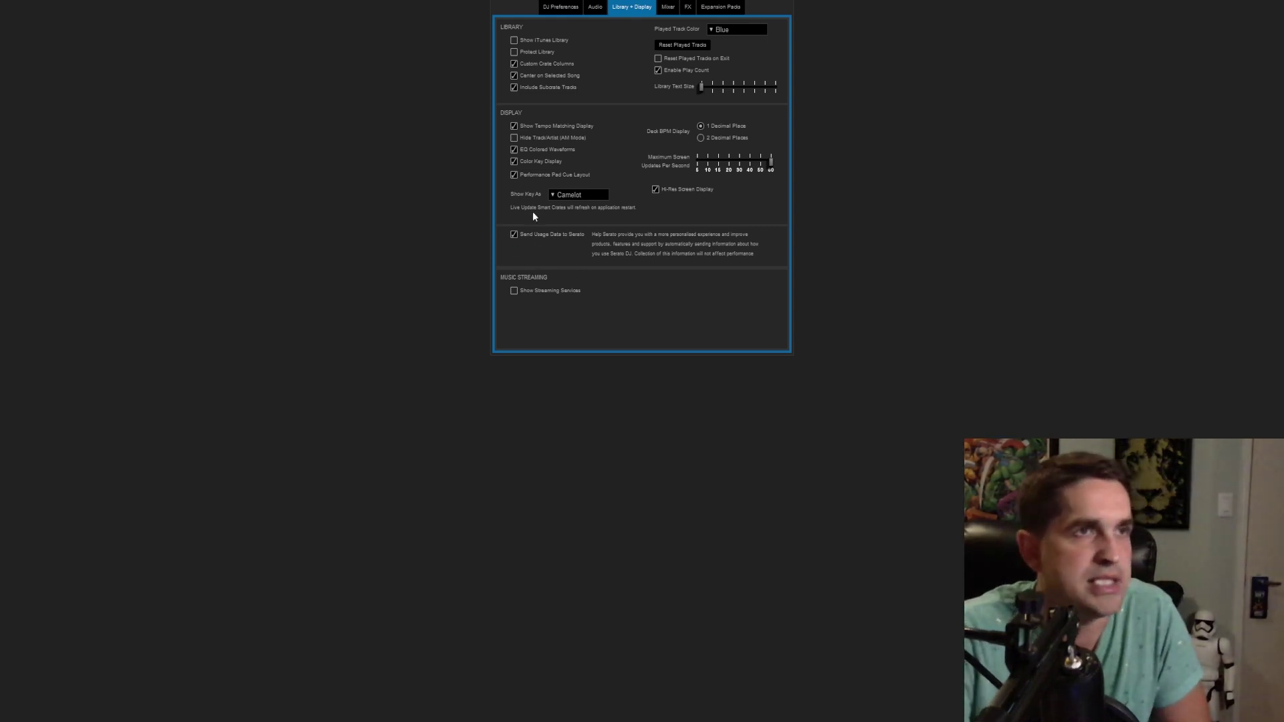
Turn Hi-Res Screen Display off, dismiss the restart warning, and switch it back on.
key("super")
key("super")
left_click(660, 191)
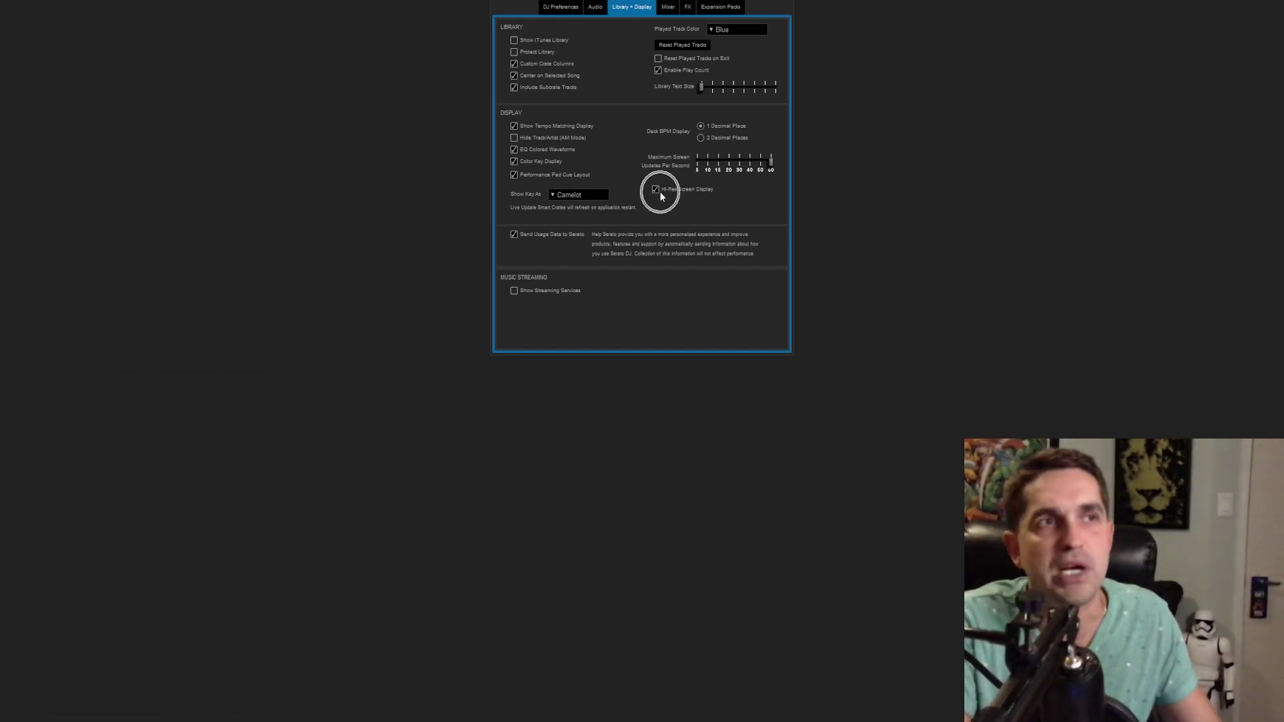
left_click(661, 191)
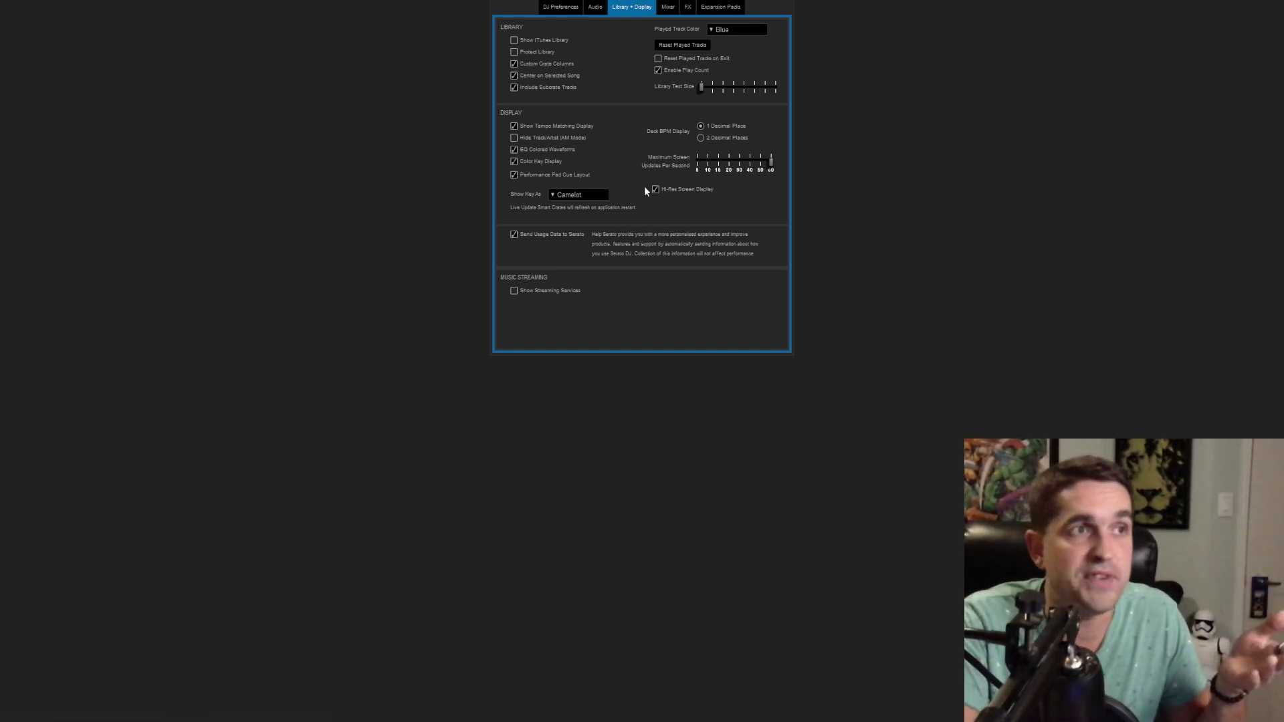
left_click(655, 189)
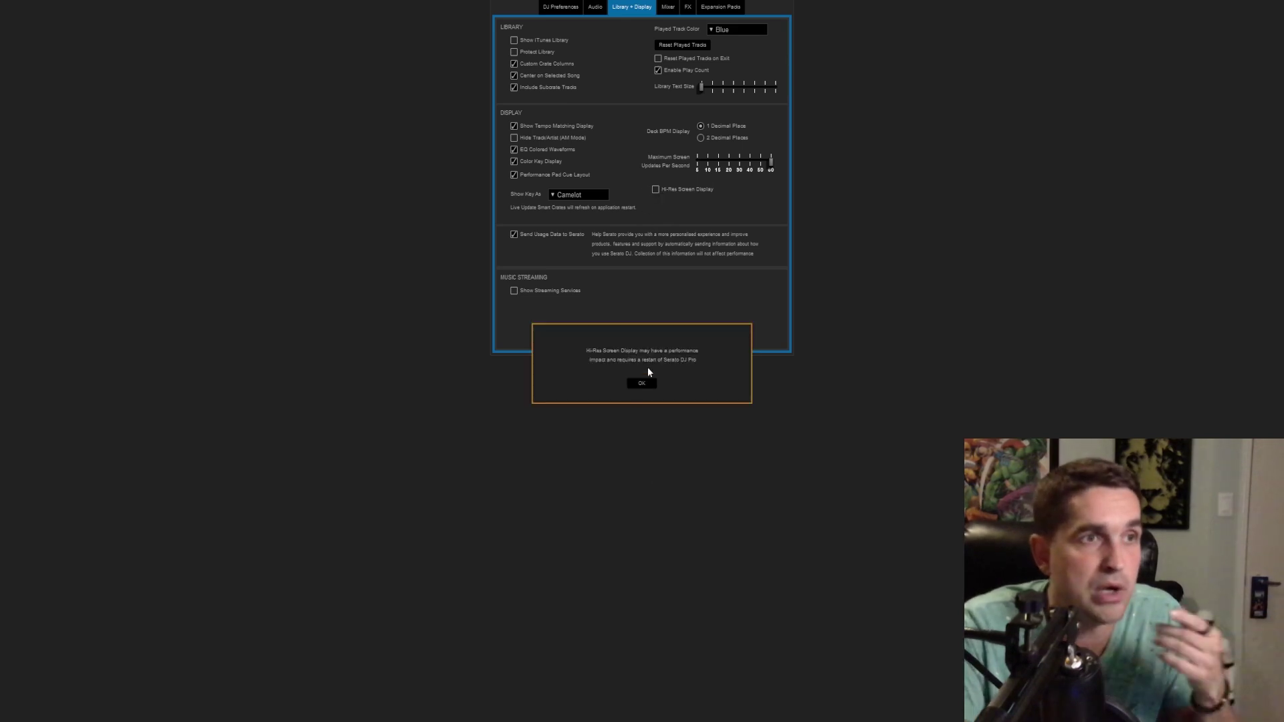
left_click(642, 384)
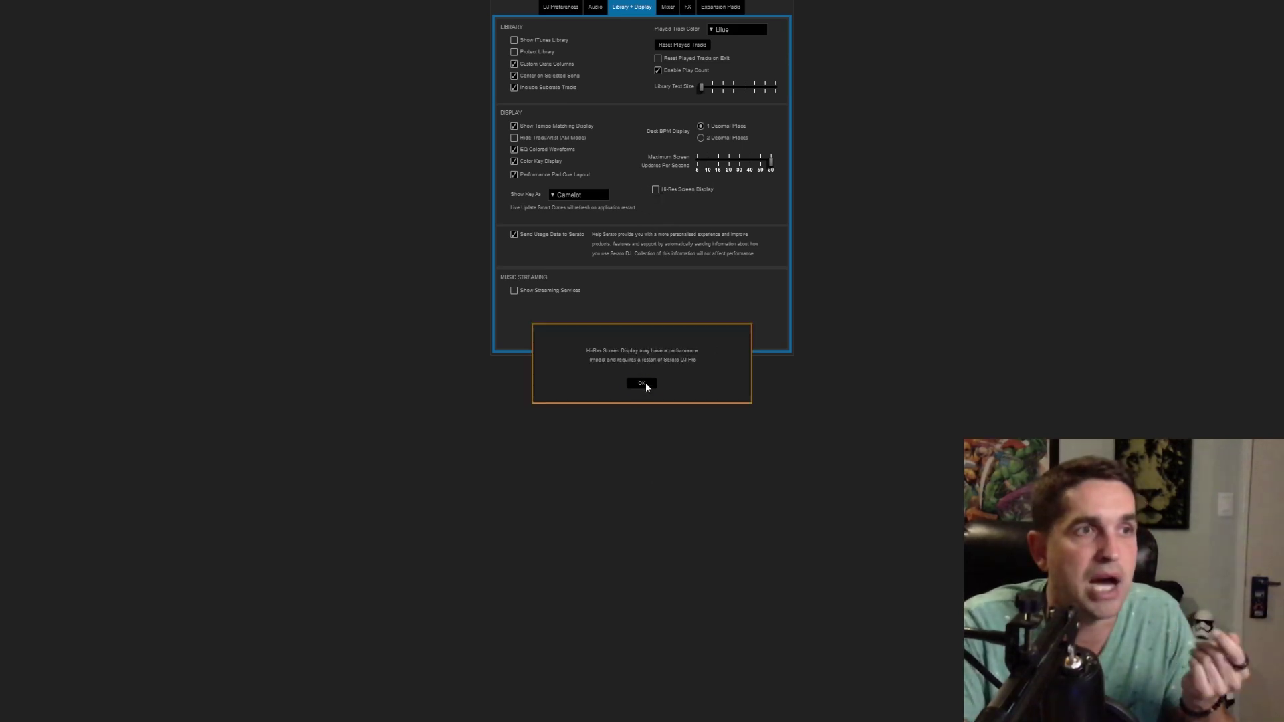
left_click(655, 190)
Review the Mixer and FX pages, then move on to the Expansion Packs page.
left_click(666, 8)
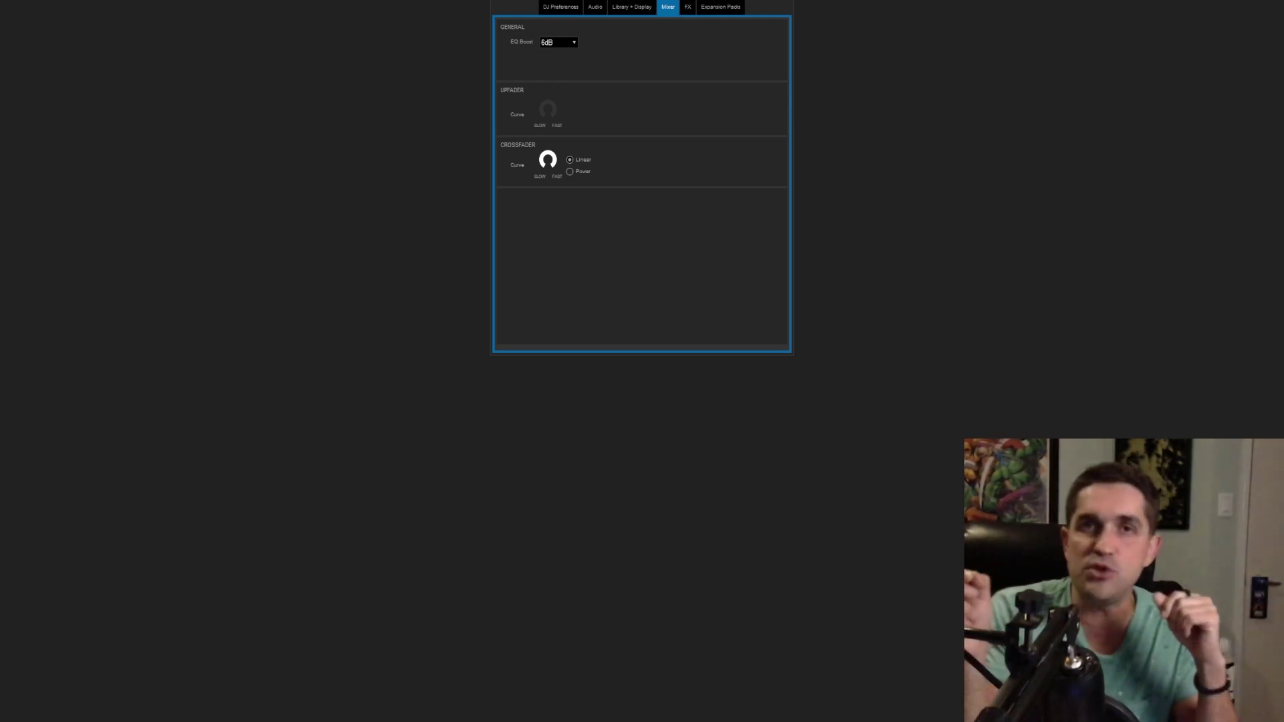
left_click(688, 7)
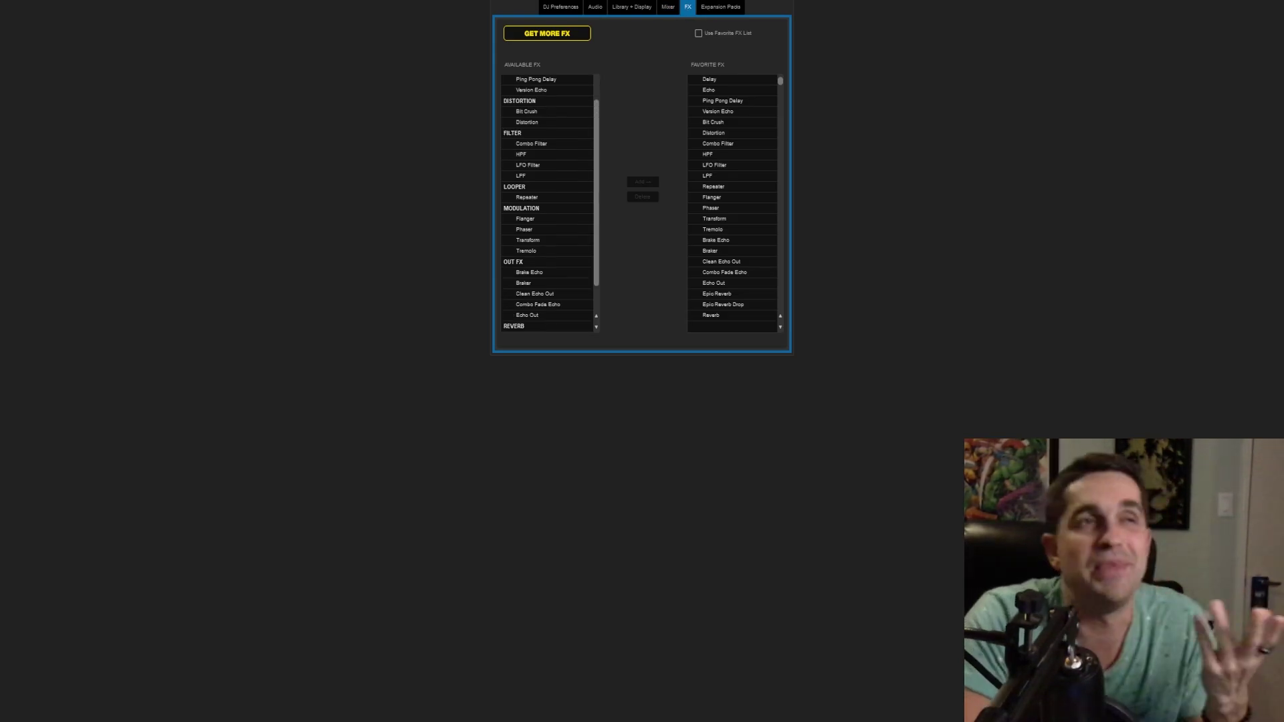
left_click(730, 8)
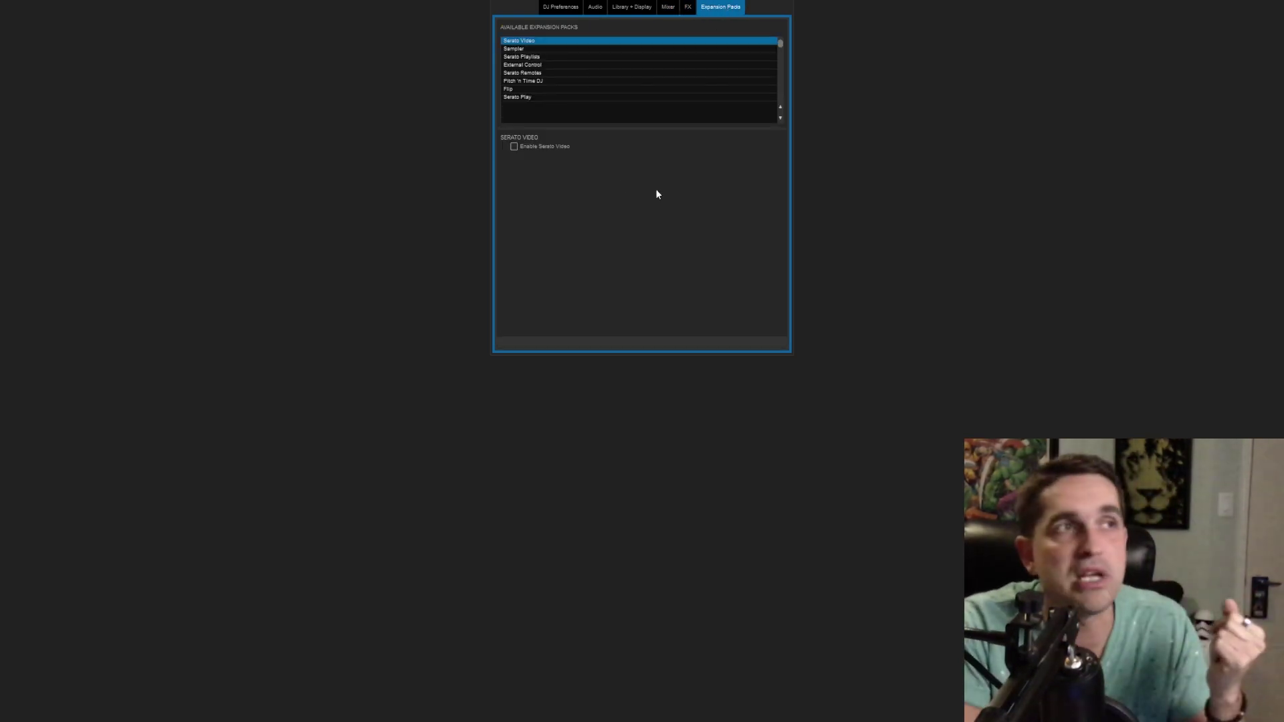
Review each expansion pack (Sampler, Playlists, External Control, Remotes, Pitch 'n Time DJ, Flip, Play) for its enable status.
left_click(525, 50)
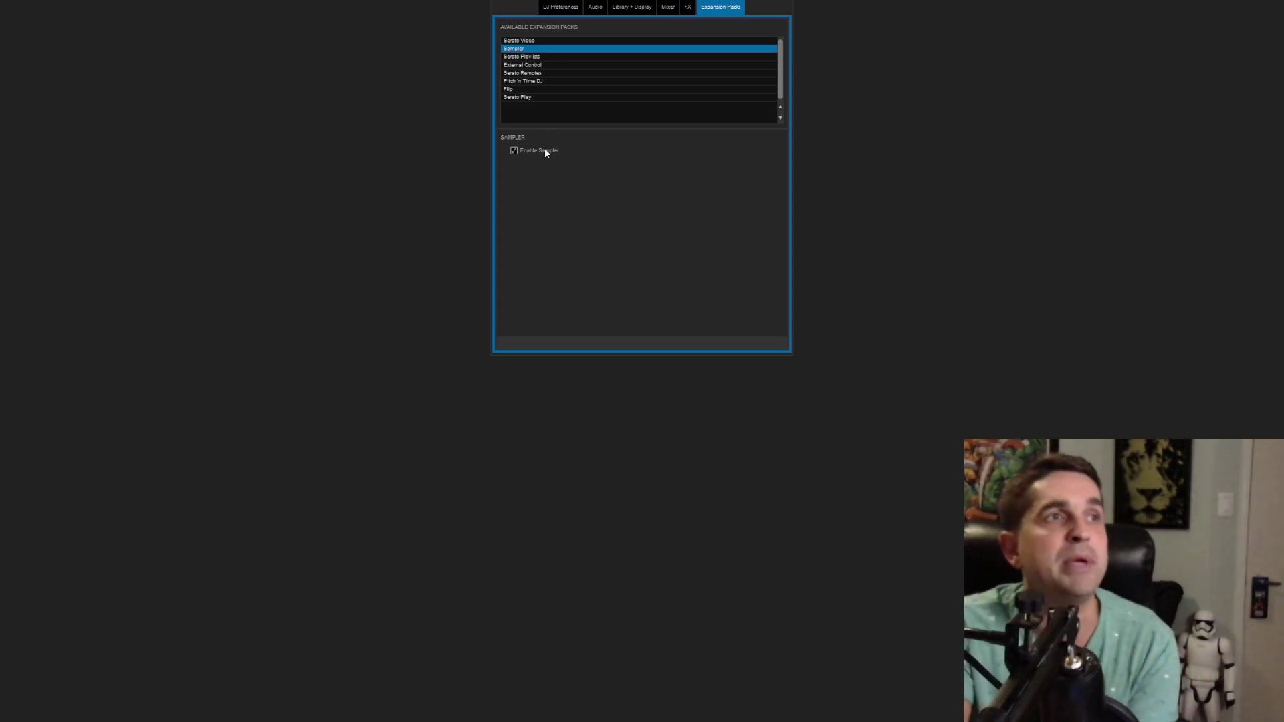
left_click(530, 57)
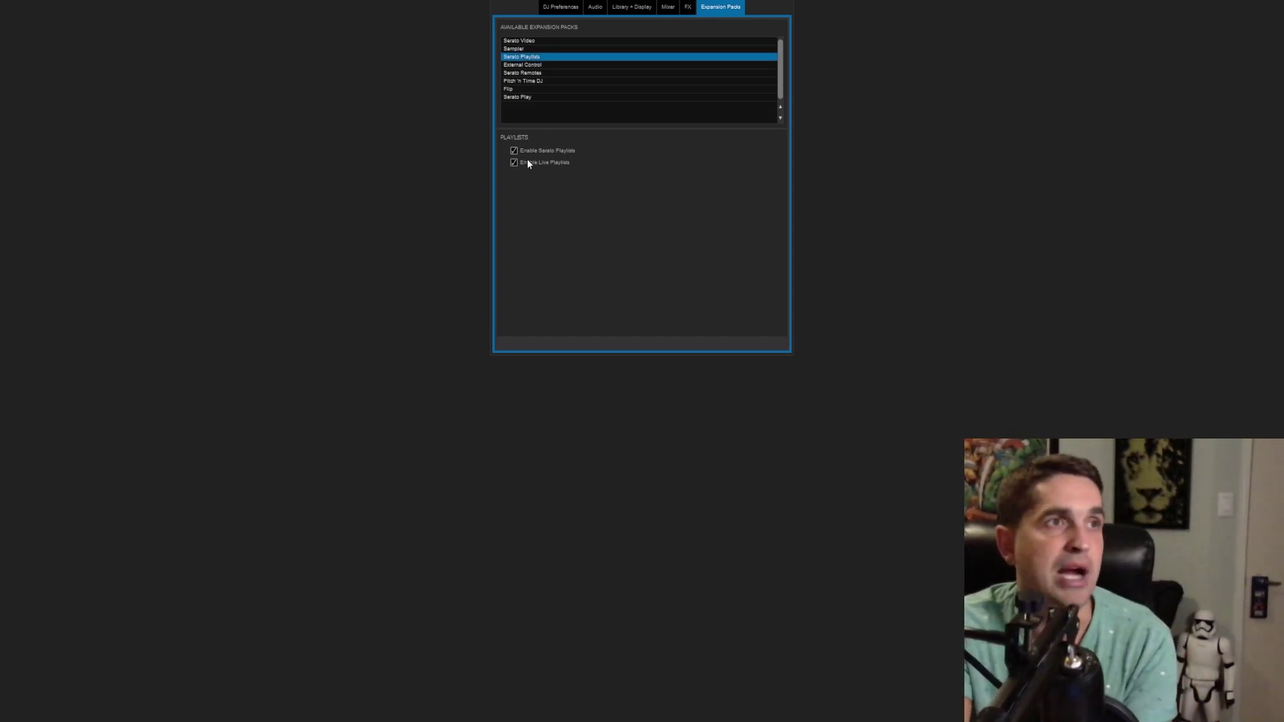
left_click(532, 65)
left_click(533, 74)
left_click(532, 81)
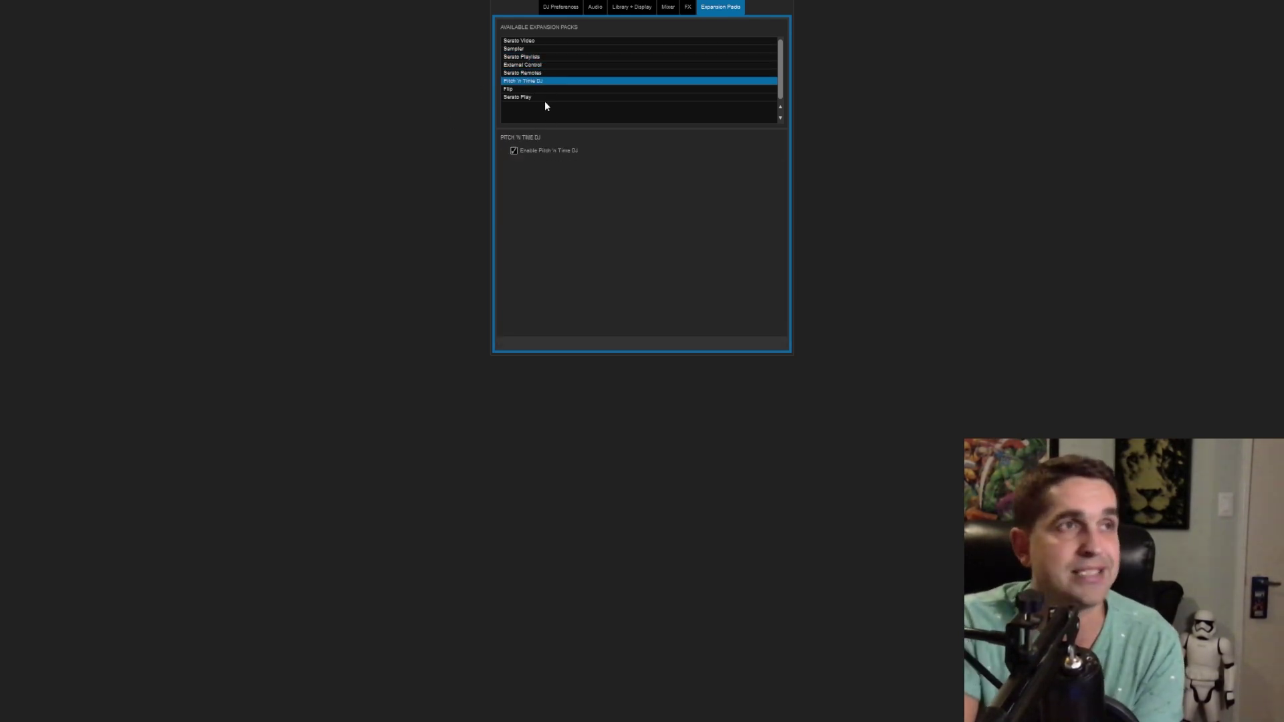
left_click(527, 89)
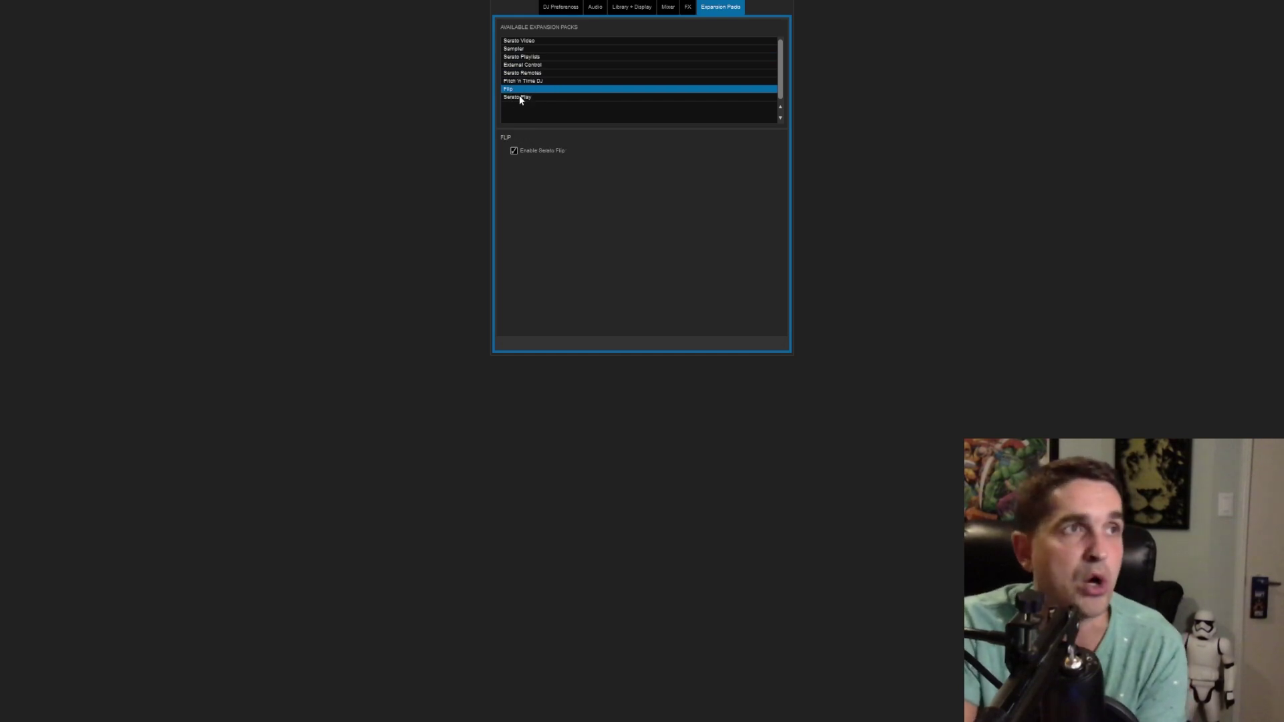
left_click(519, 97)
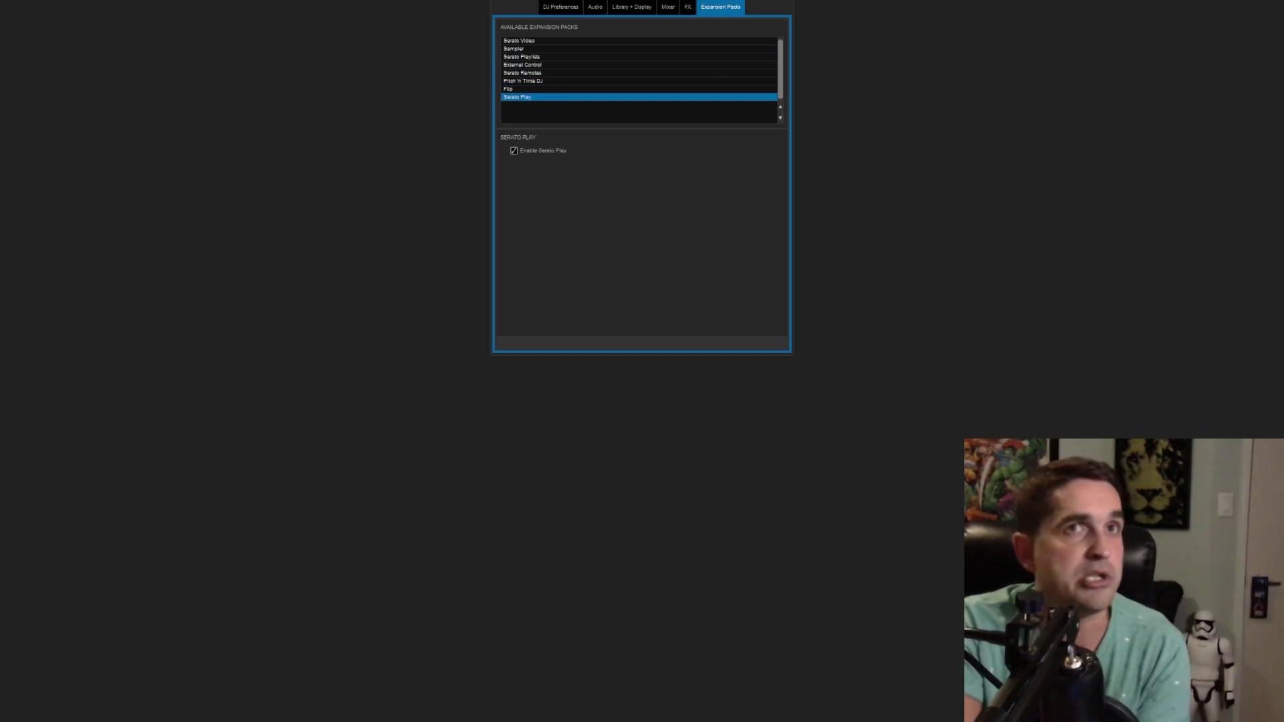